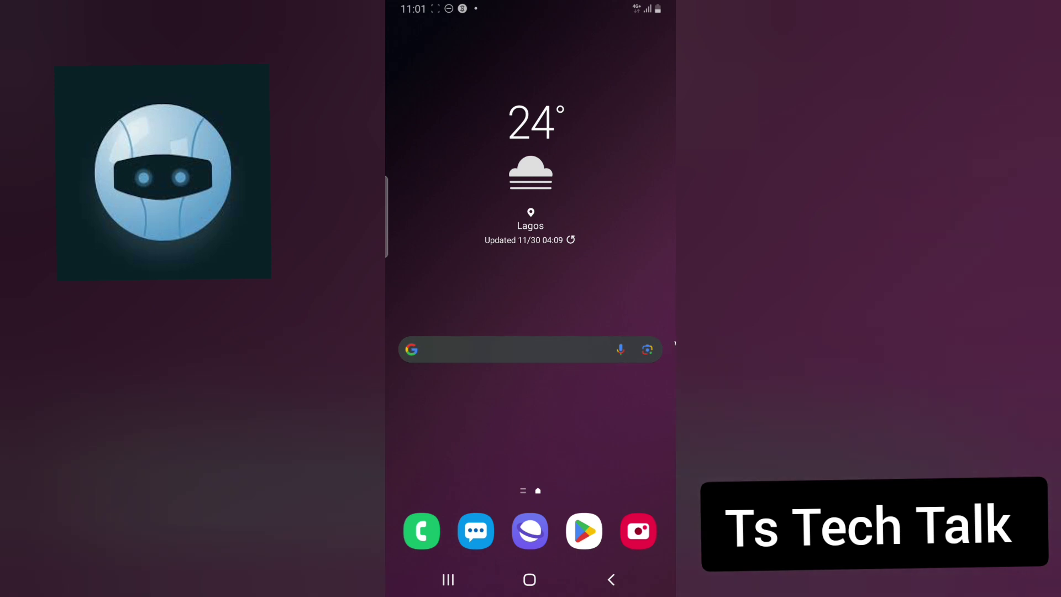
Open the Play Store and search for 'record acr' from the suggestions.
click(584, 530)
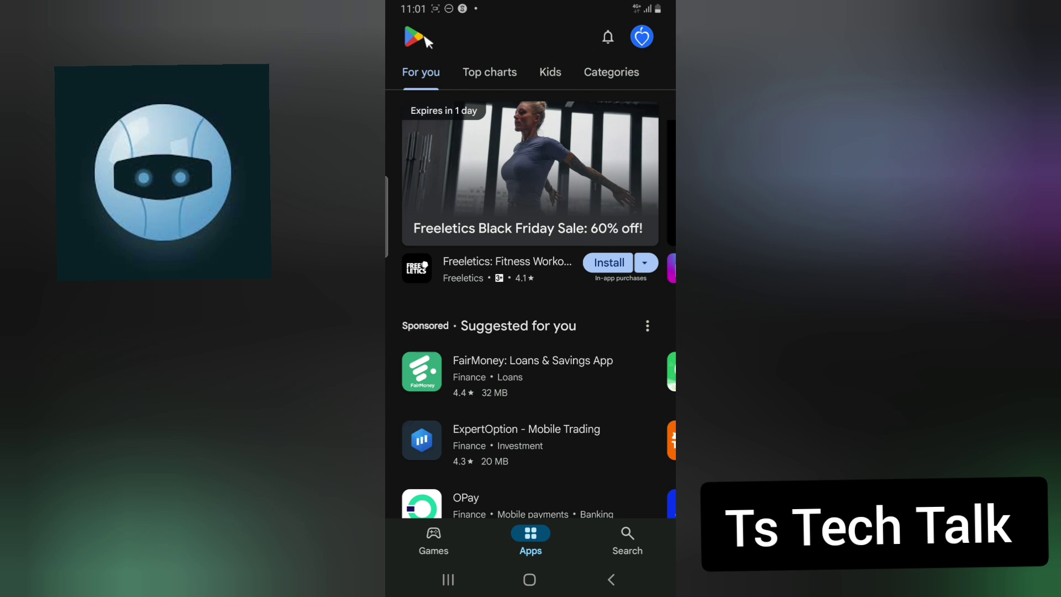
click(629, 548)
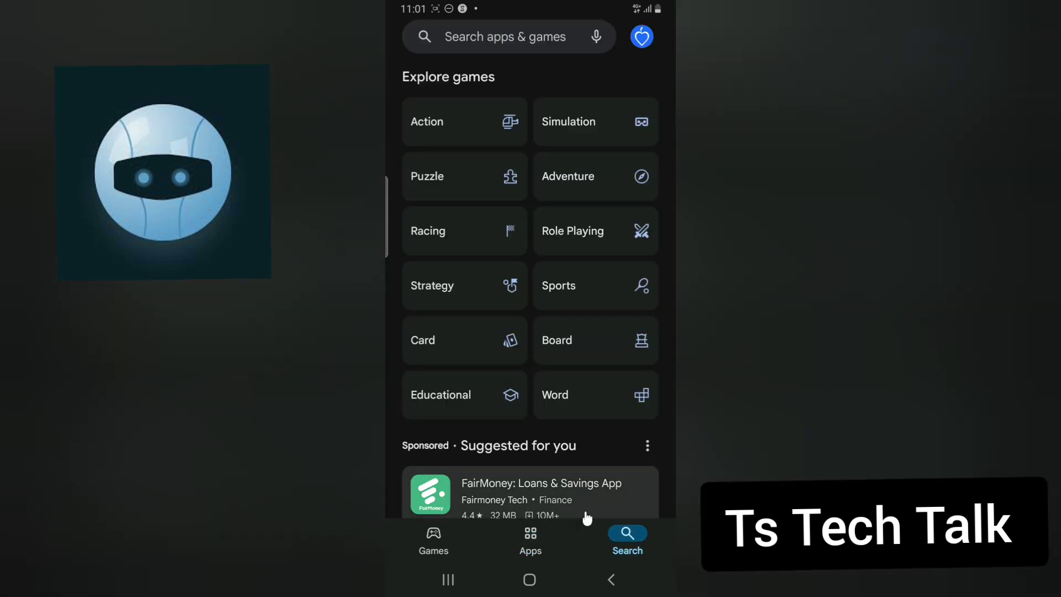
click(613, 536)
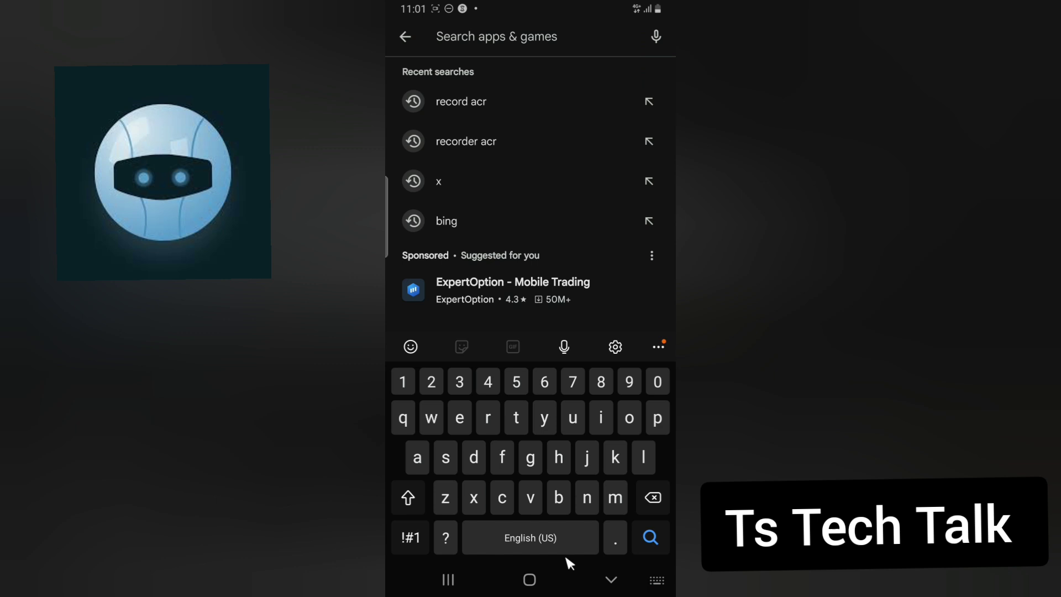
text(re)
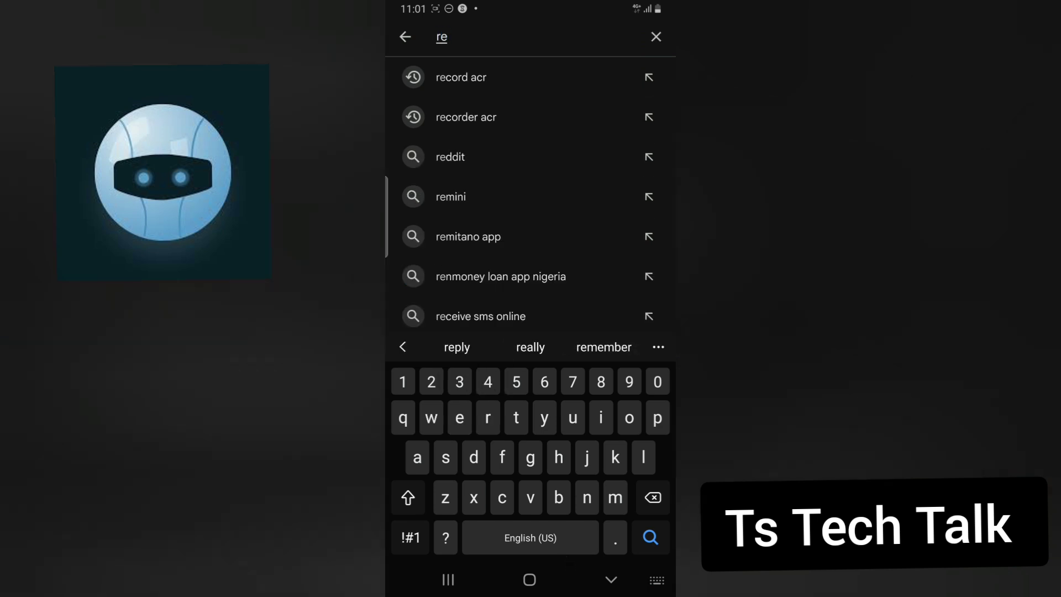
click(461, 77)
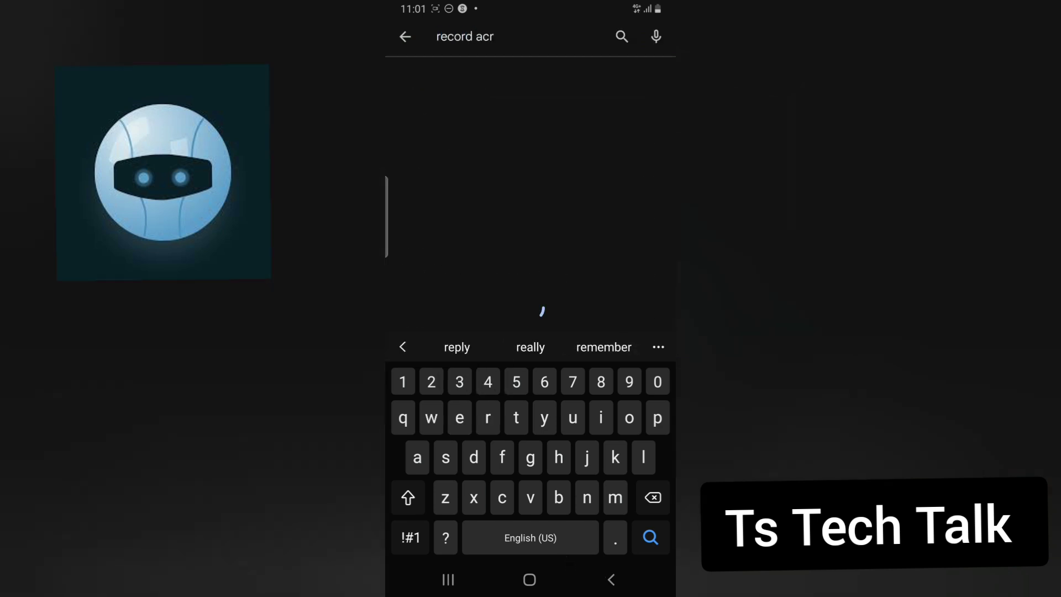
Correct the search to 'recorder acr' and open the Call Recorder - Talker ACR listing.
click(464, 36)
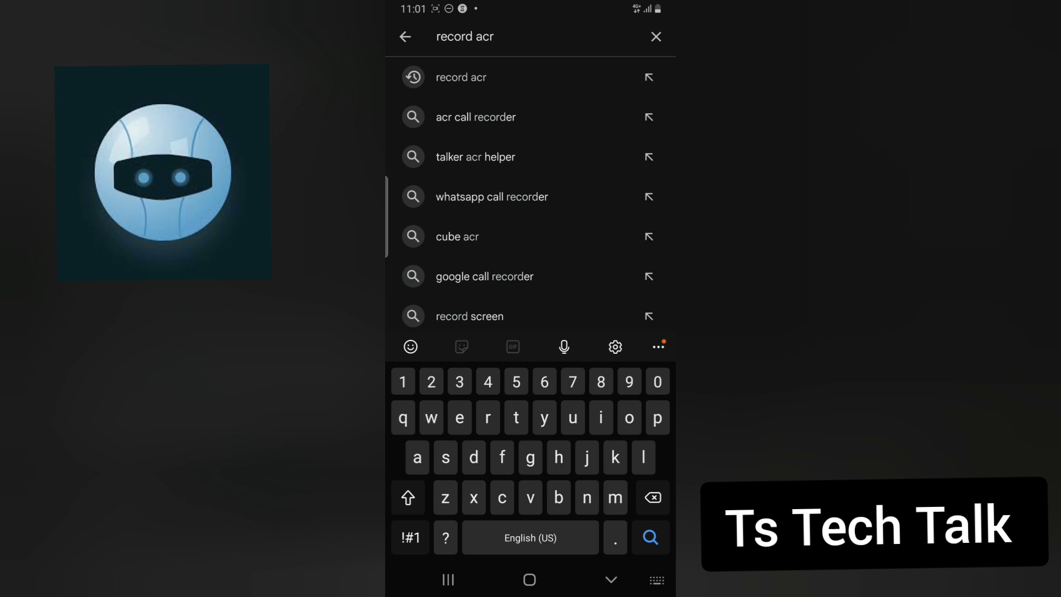
click(476, 36)
drag(476, 55, 473, 55)
text(er)
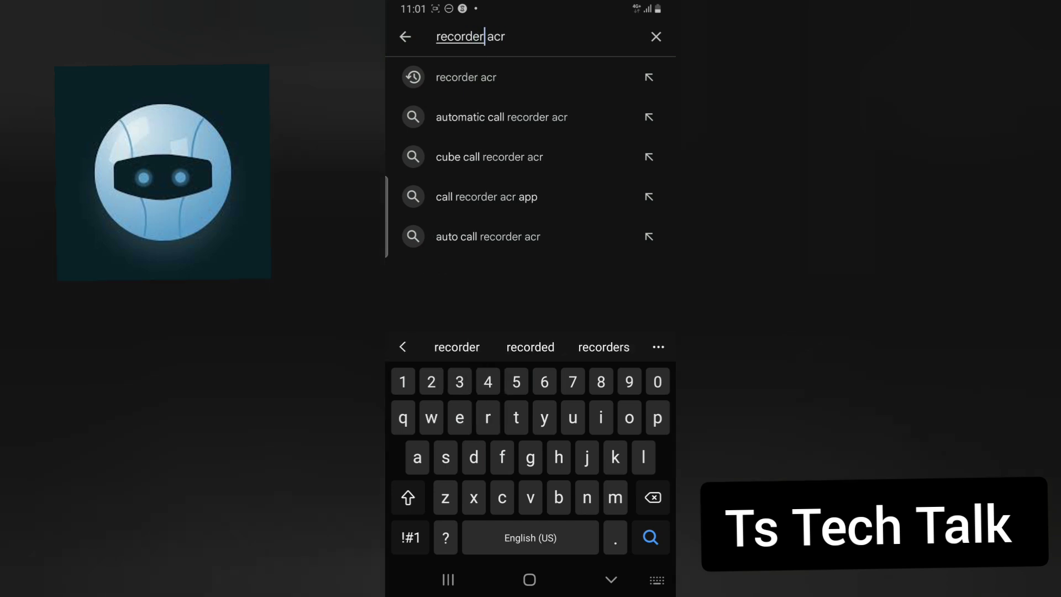
key(Return)
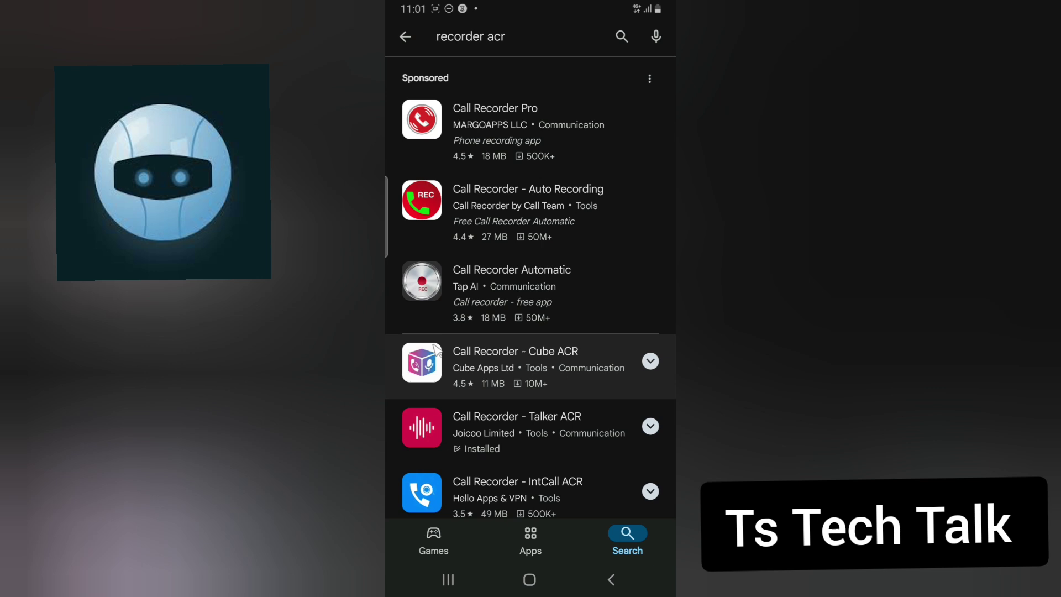
click(601, 443)
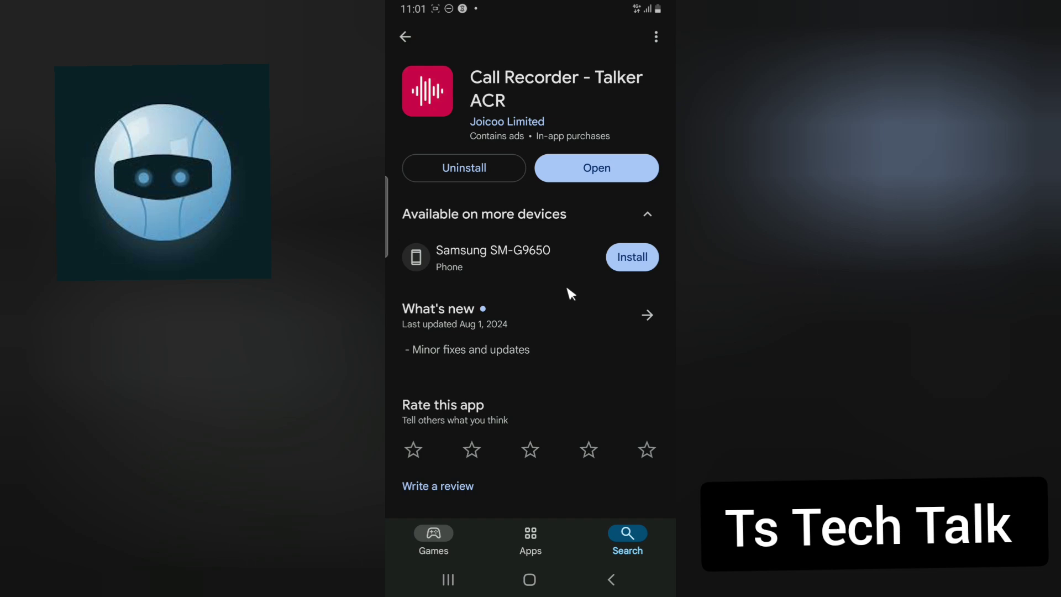
View the Talker ACR screenshots full-size, then return to the app details page.
scroll(569, 294, down, 10)
scroll(569, 289, up, 8)
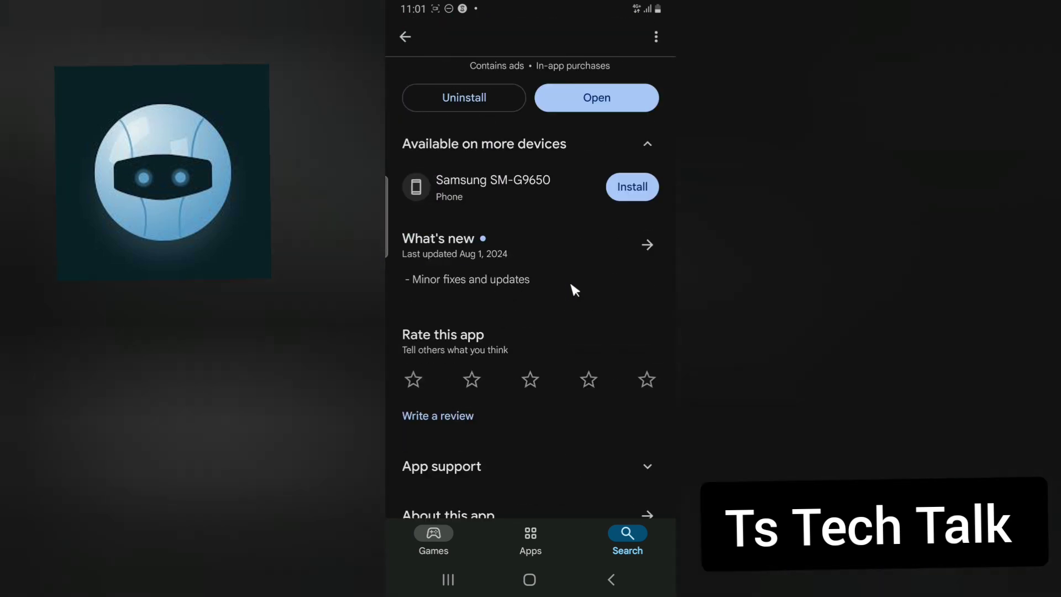
scroll(482, 353, up, 1)
scroll(485, 351, down, 2)
scroll(487, 351, up, 5)
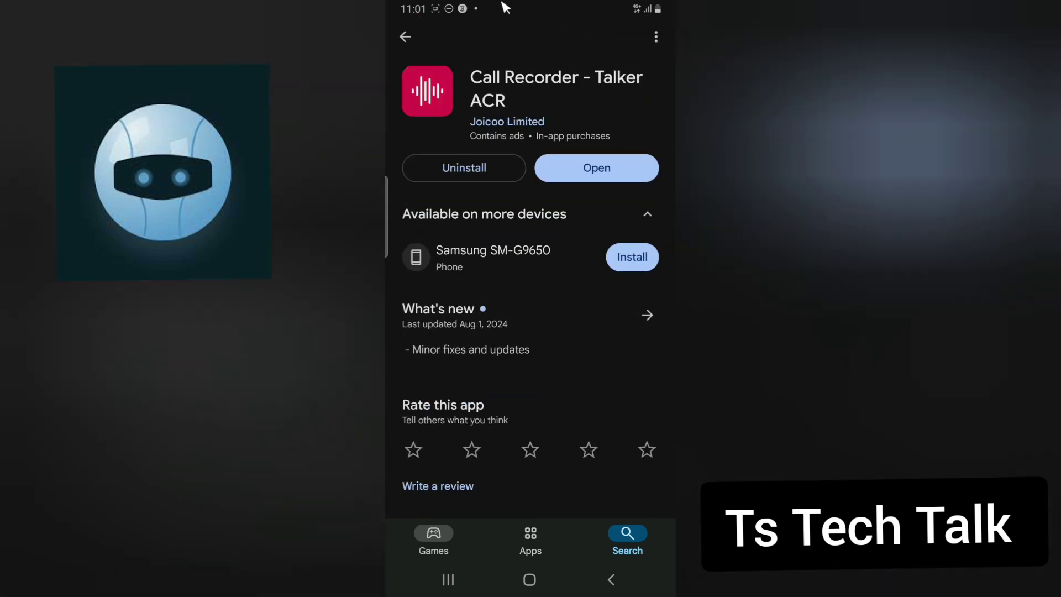
scroll(556, 230, down, 10)
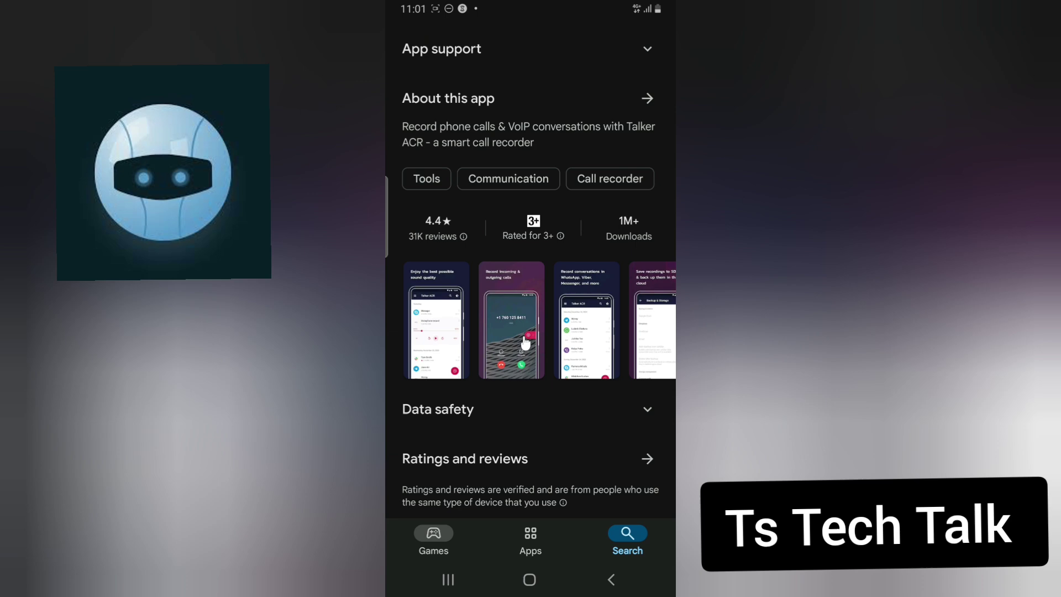
click(410, 343)
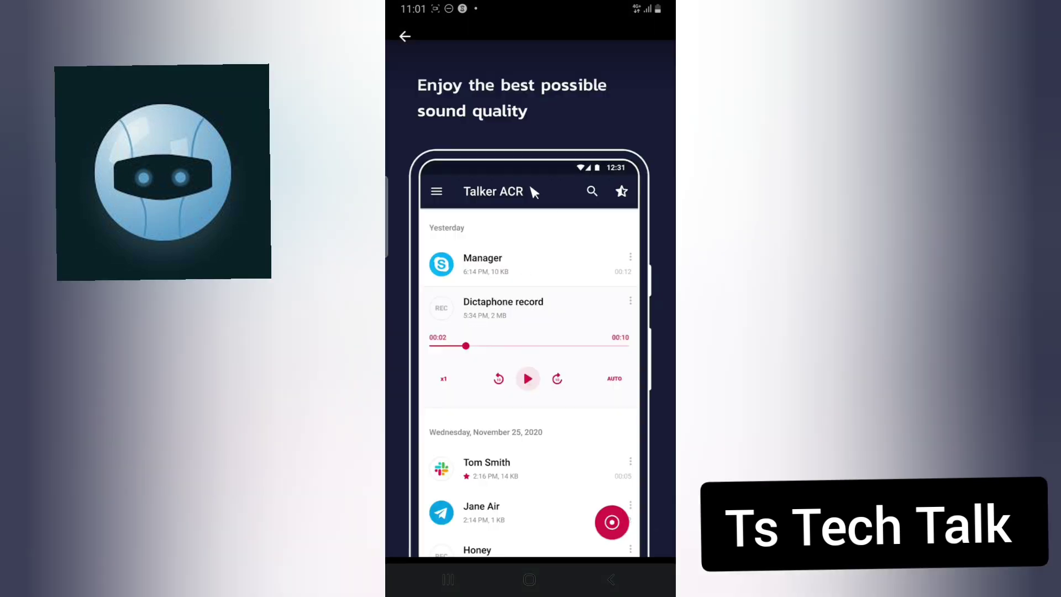
drag(655, 297, 420, 326)
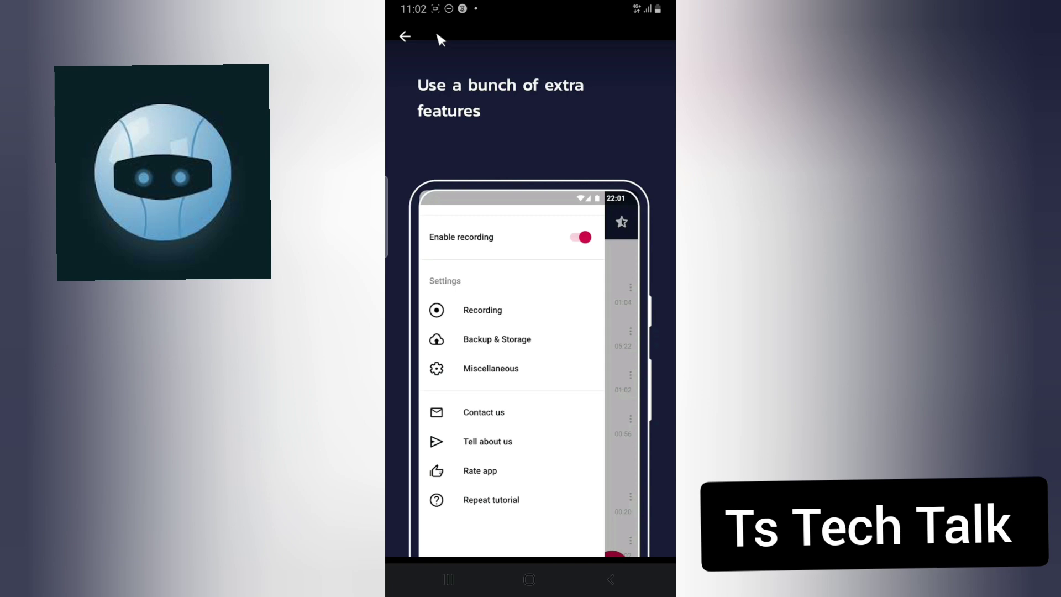
click(416, 39)
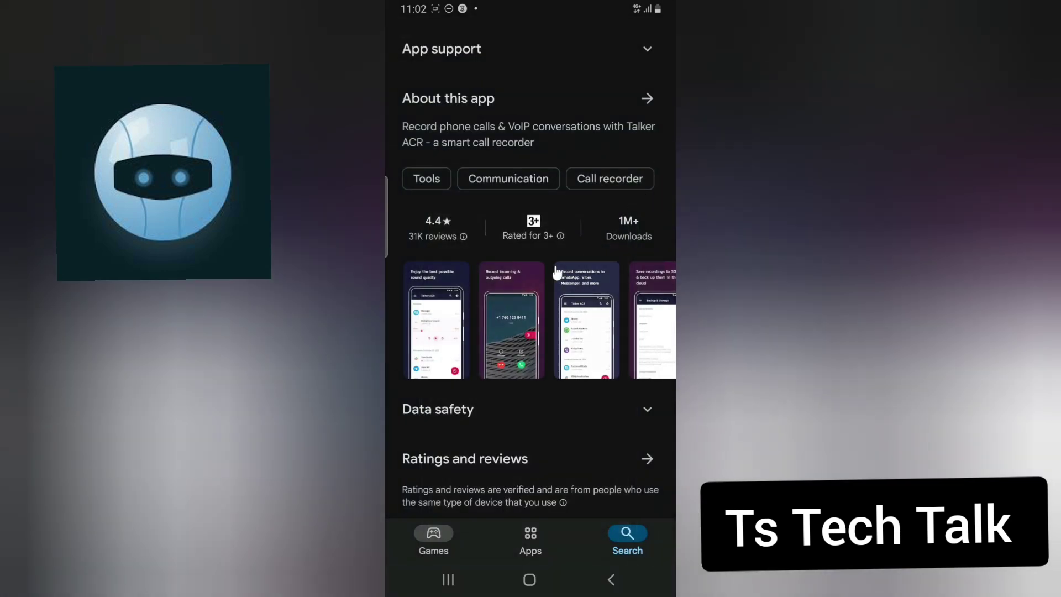
scroll(559, 273, up, 10)
Launch Talker ACR and allow contacts, phone calls, storage and audio-recording access.
click(651, 168)
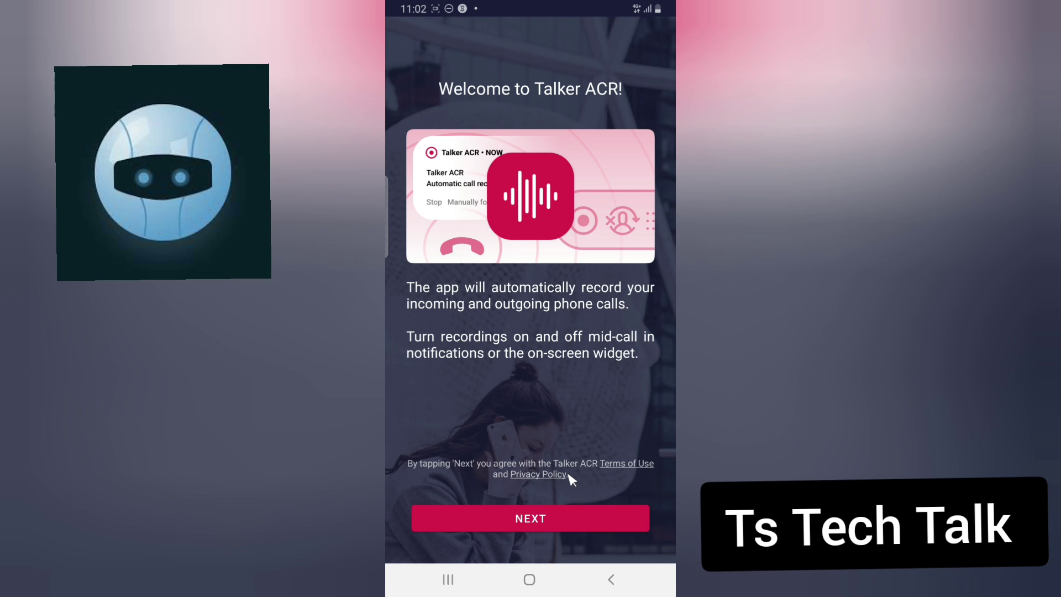
click(614, 530)
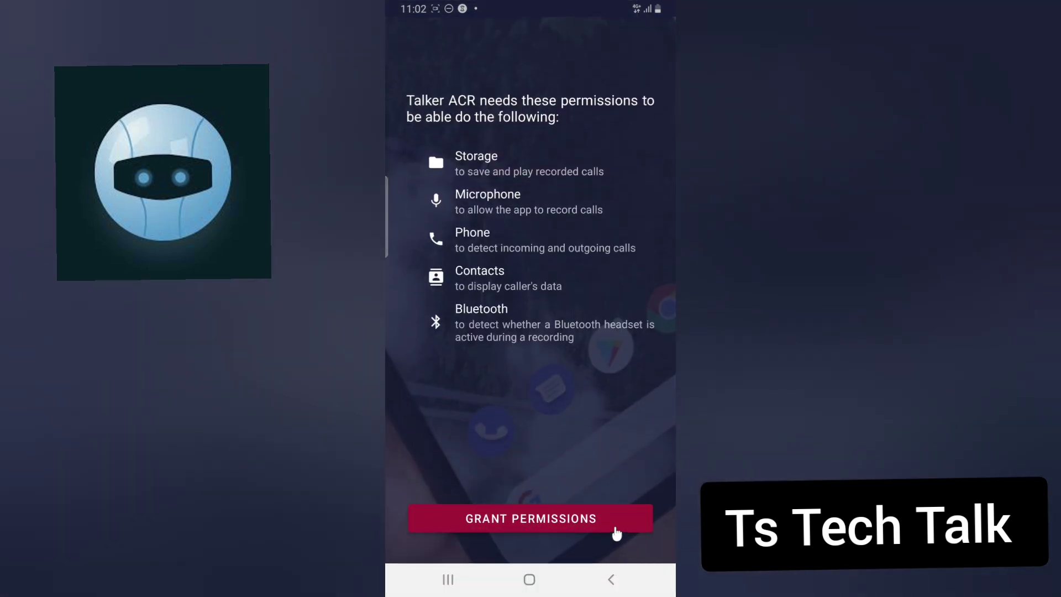
click(616, 533)
click(615, 489)
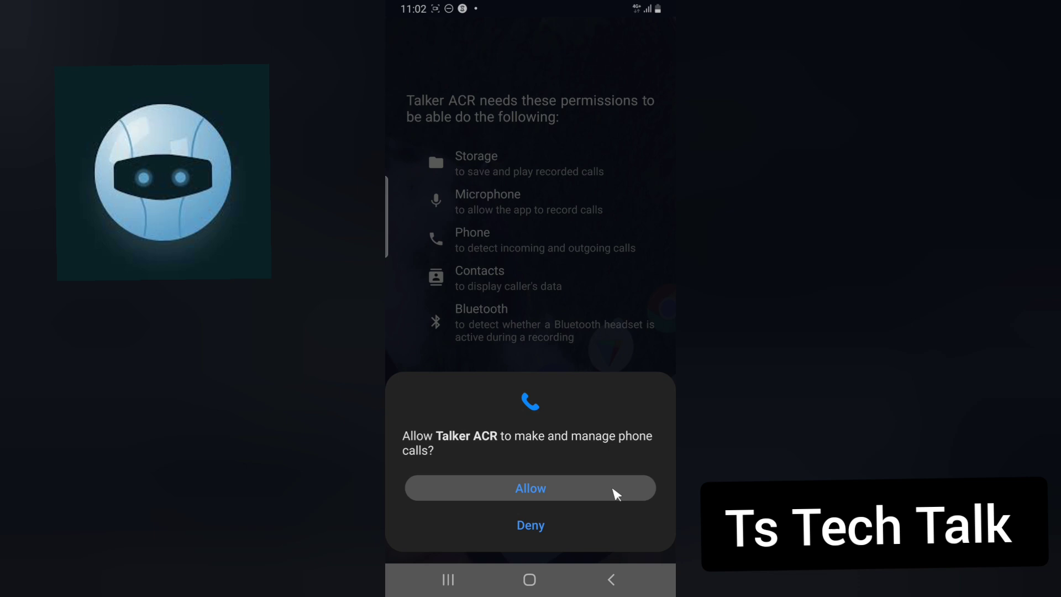
click(617, 491)
click(617, 491)
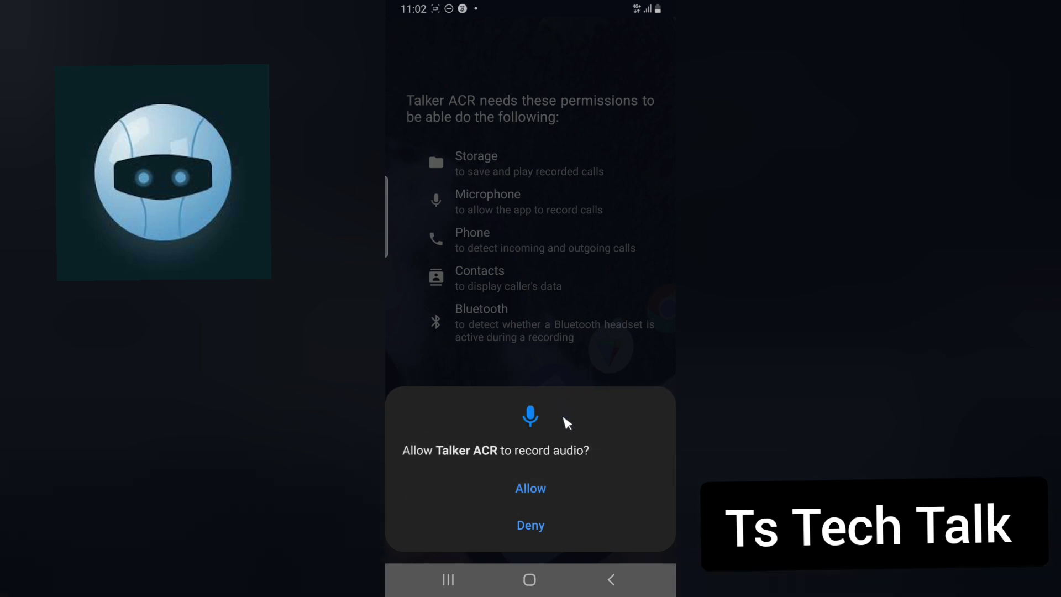
click(555, 503)
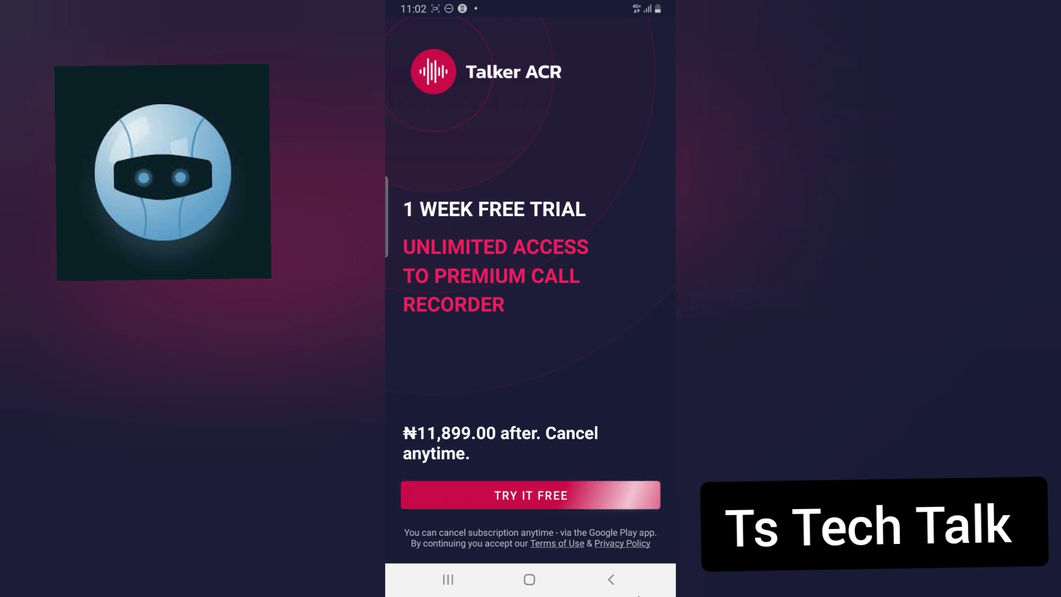
Relaunch Talker ACR from the app list and close the free-trial and 50% OFF offers.
click(611, 578)
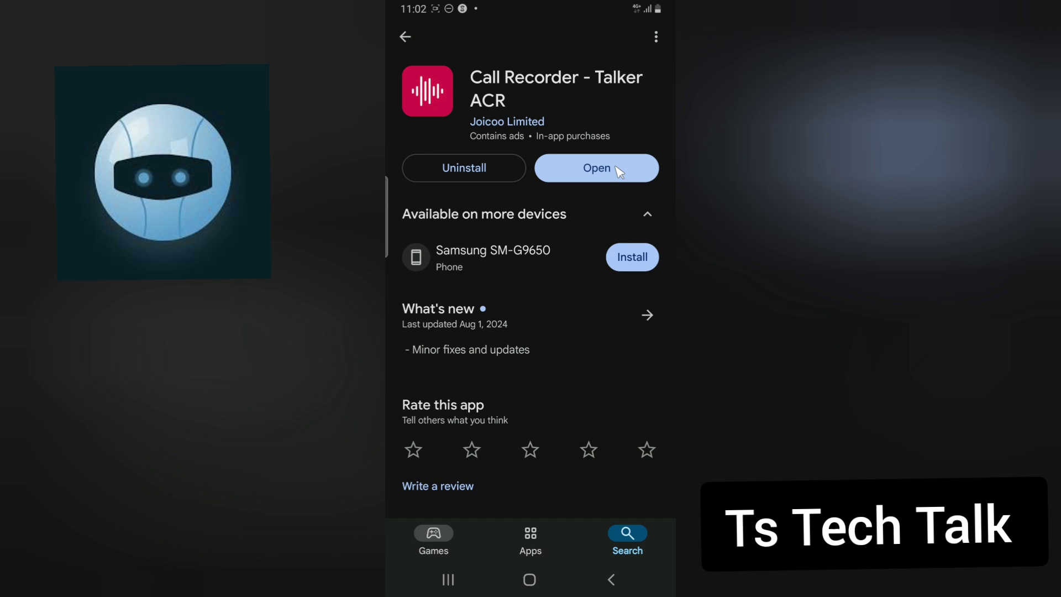
click(620, 168)
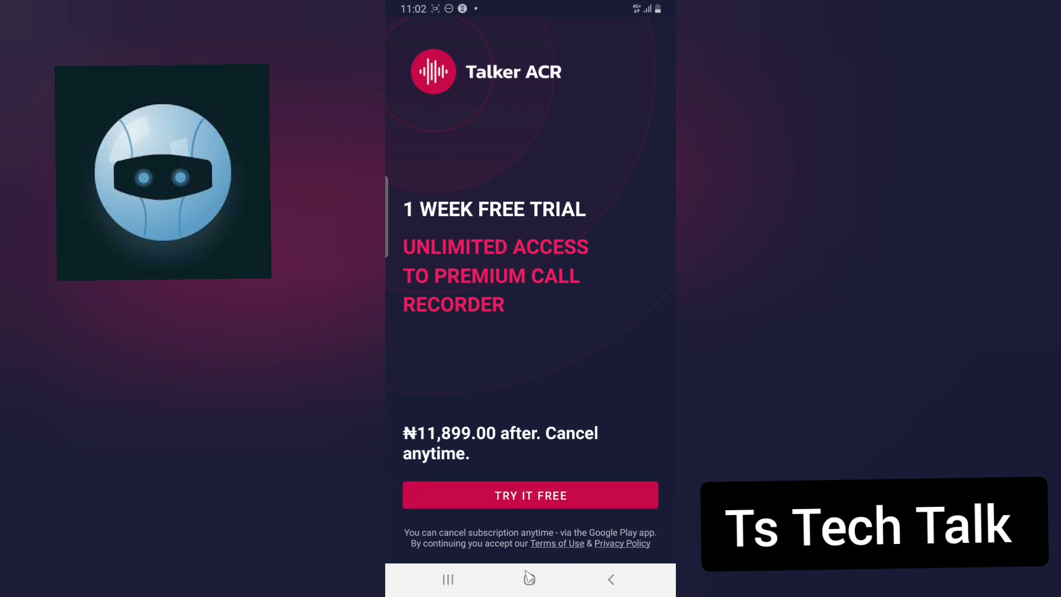
click(529, 577)
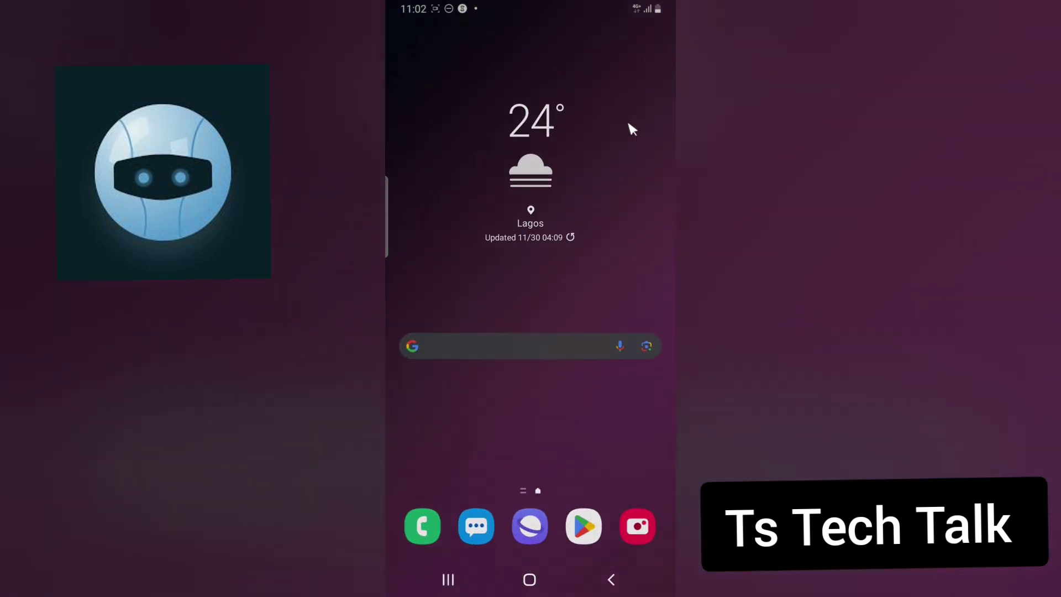
drag(652, 387, 668, 139)
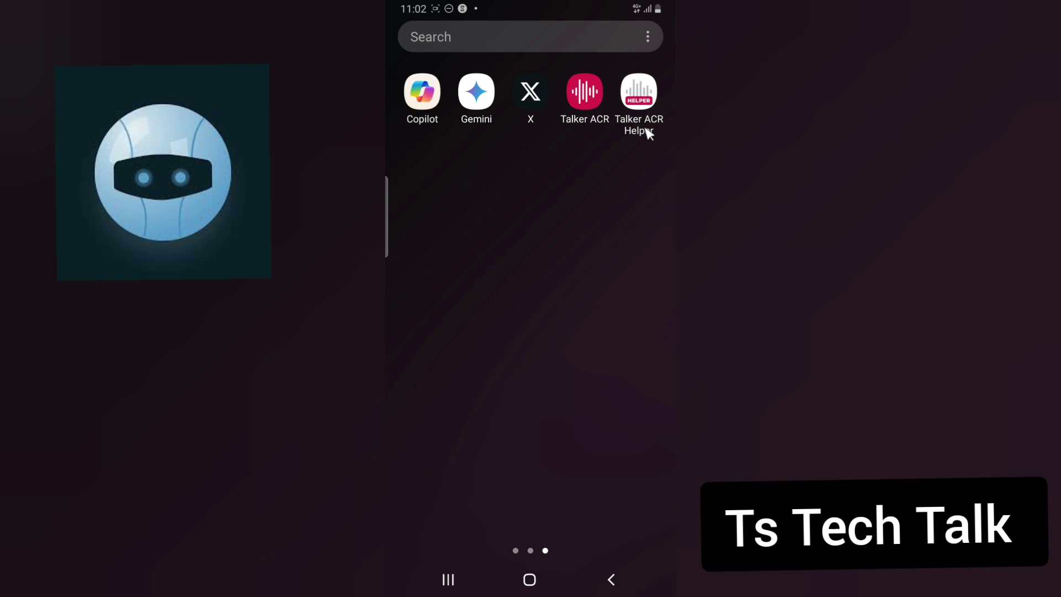
click(605, 100)
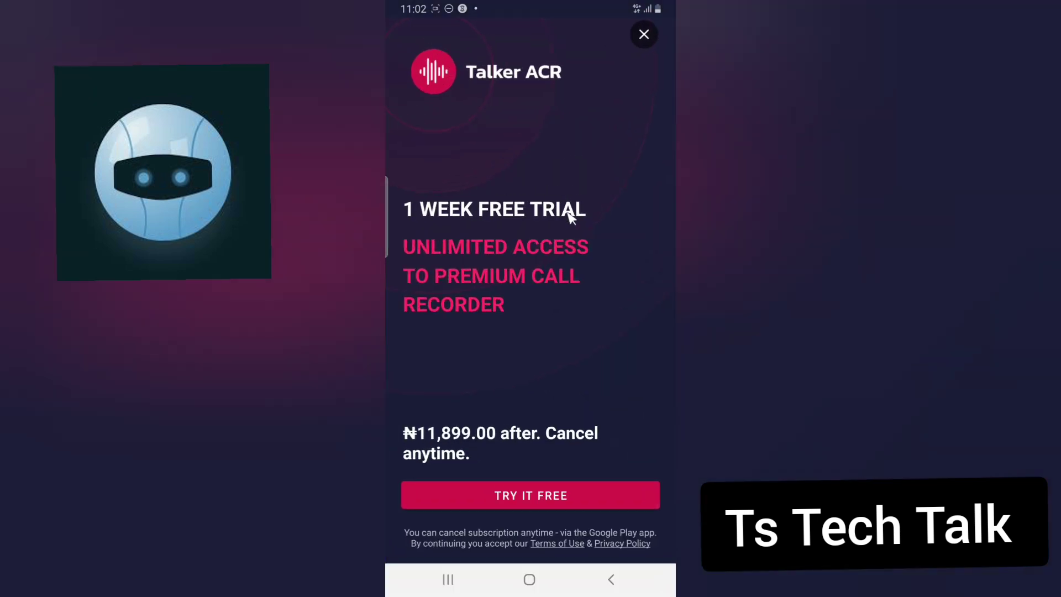
click(644, 34)
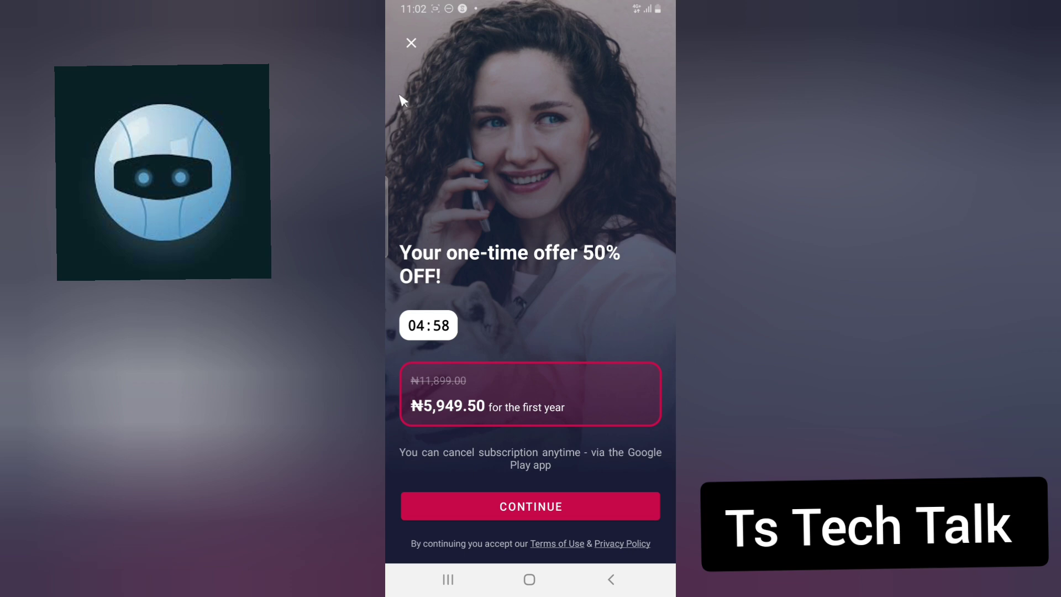
click(410, 44)
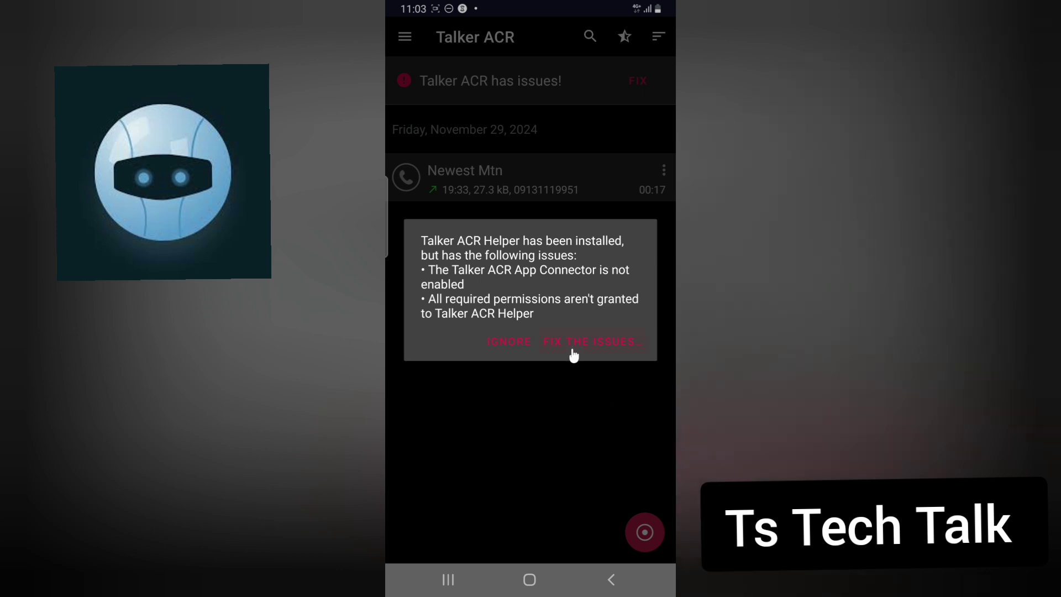
Ignore the Helper issues warning, check the side menu, then go to the app drawer.
click(493, 340)
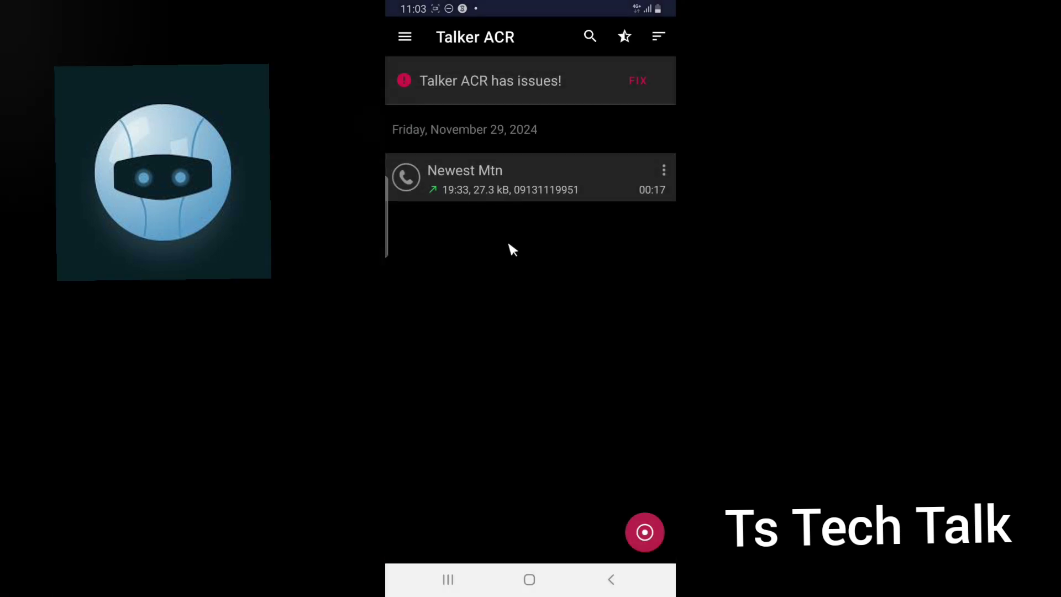
click(406, 39)
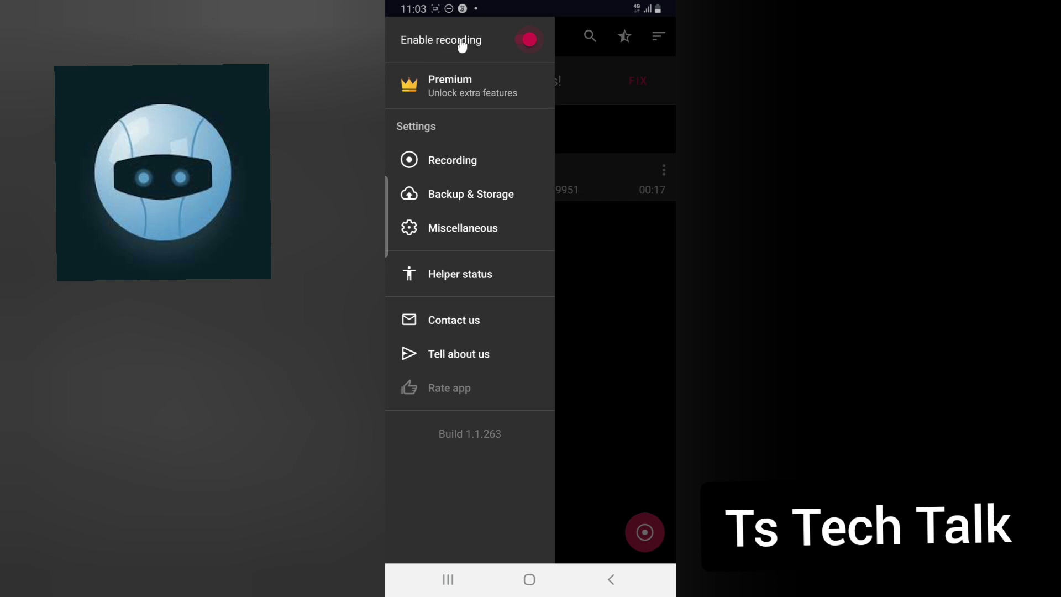
click(663, 212)
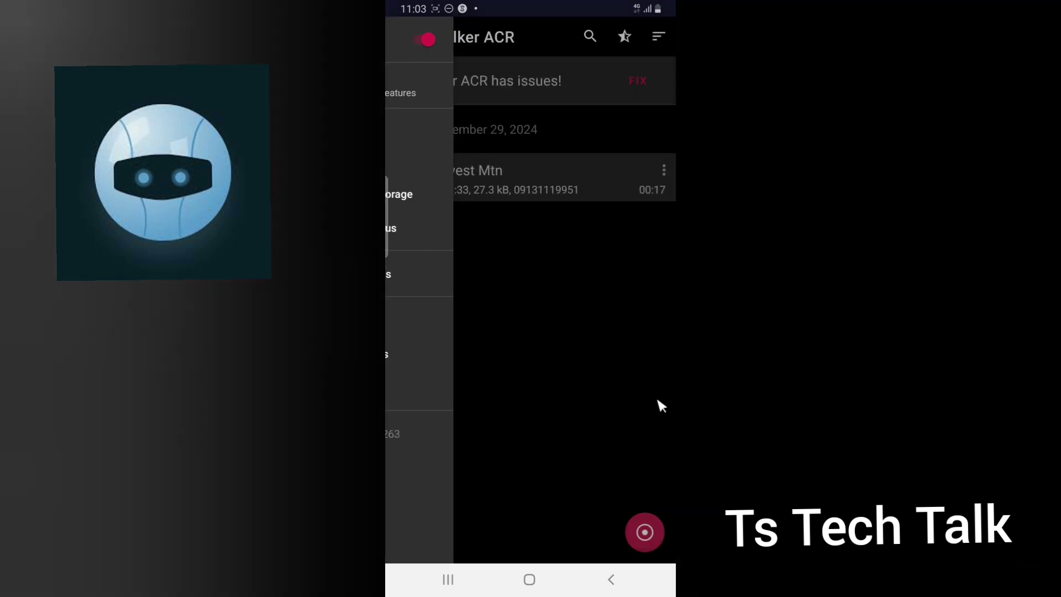
click(511, 574)
drag(561, 395, 623, 168)
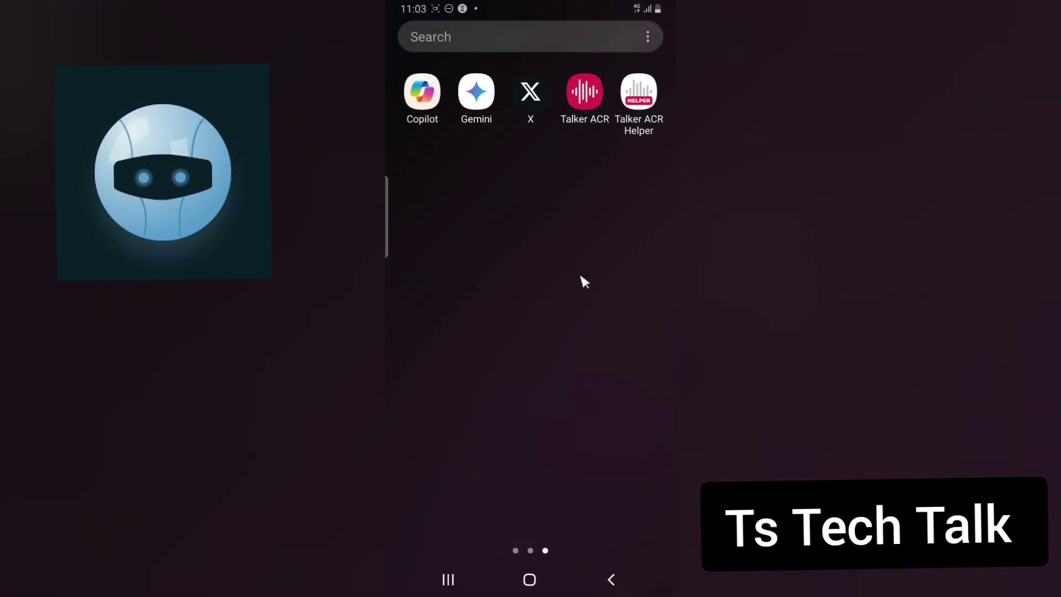
Launch Chrome and switch to the open Talker ACR Helper download tab.
mouse_move(420, 332)
mouse_down()
mouse_move(509, 304)
mouse_move(522, 323)
mouse_up()
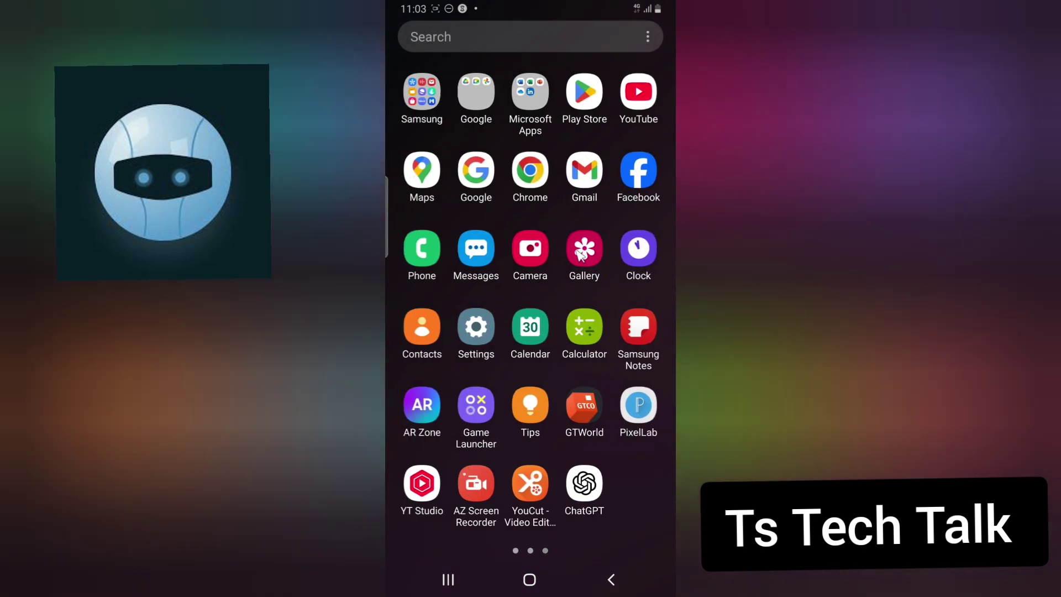
click(531, 170)
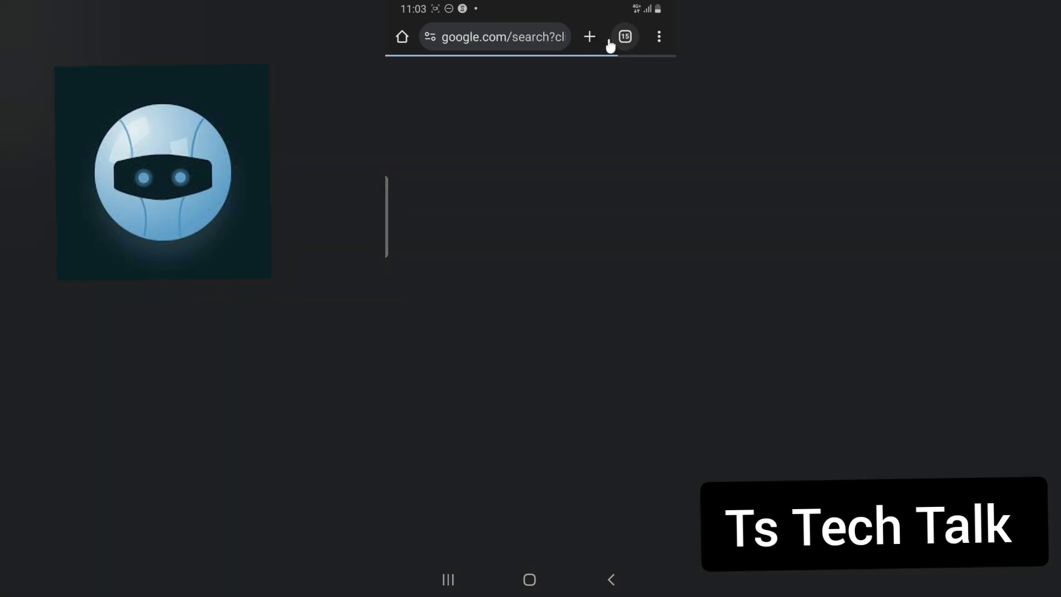
click(624, 38)
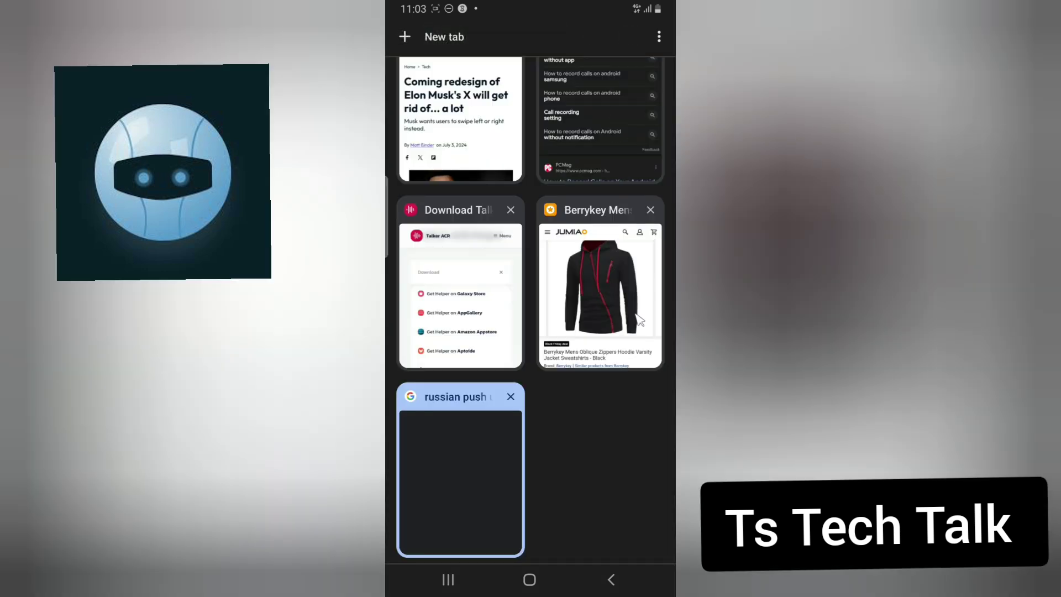
click(489, 275)
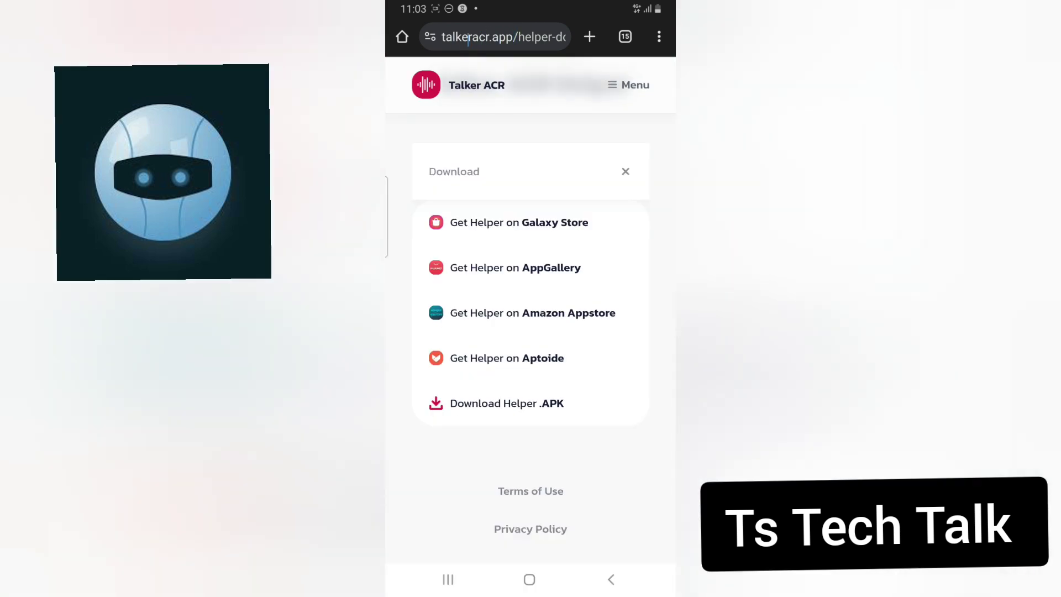
Back out of Chrome's address bar and swipe to the home screen.
click(539, 40)
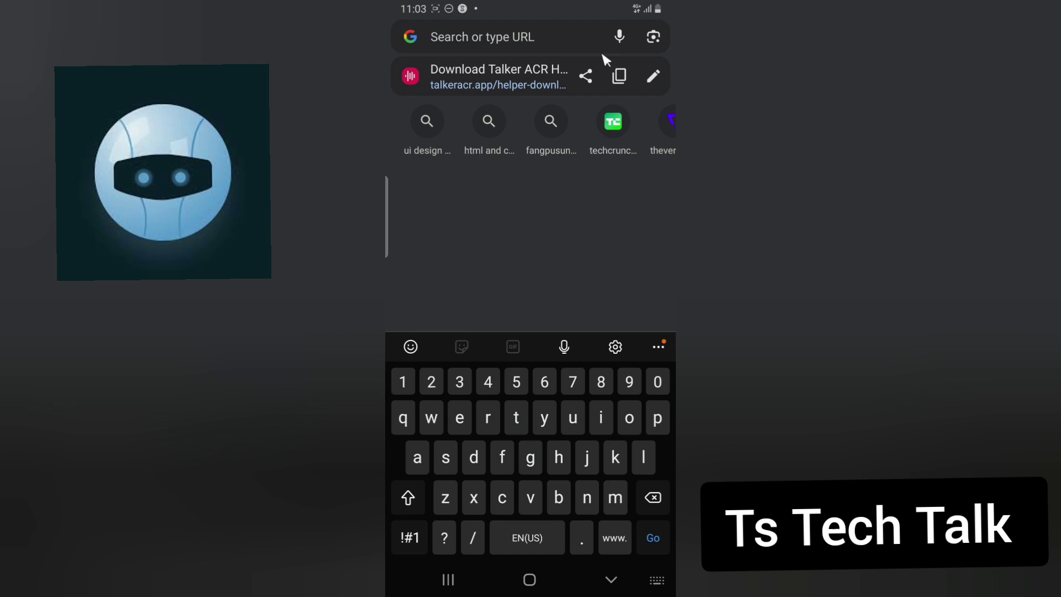
click(612, 579)
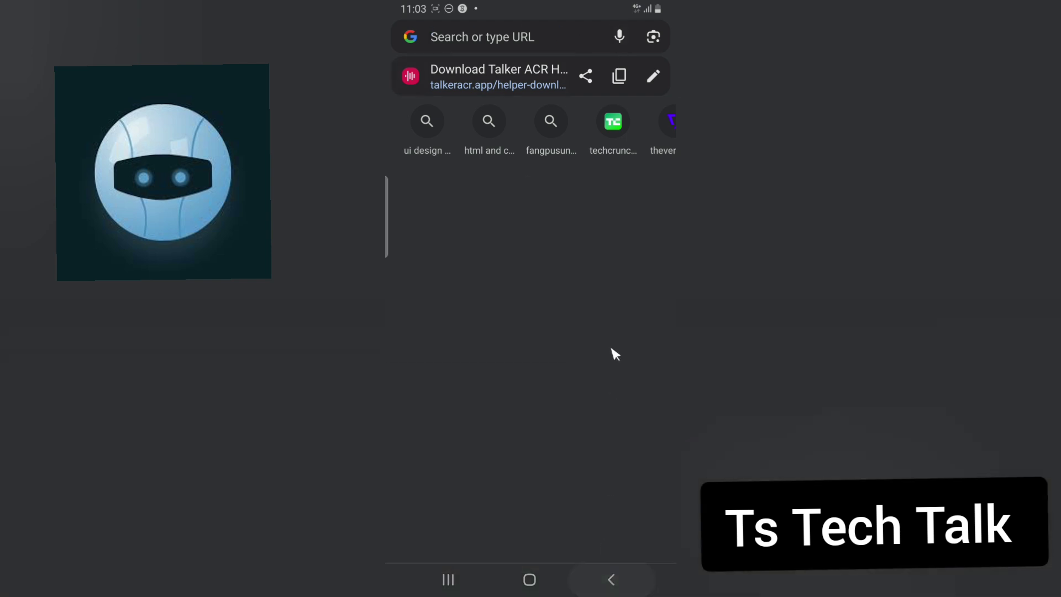
click(634, 587)
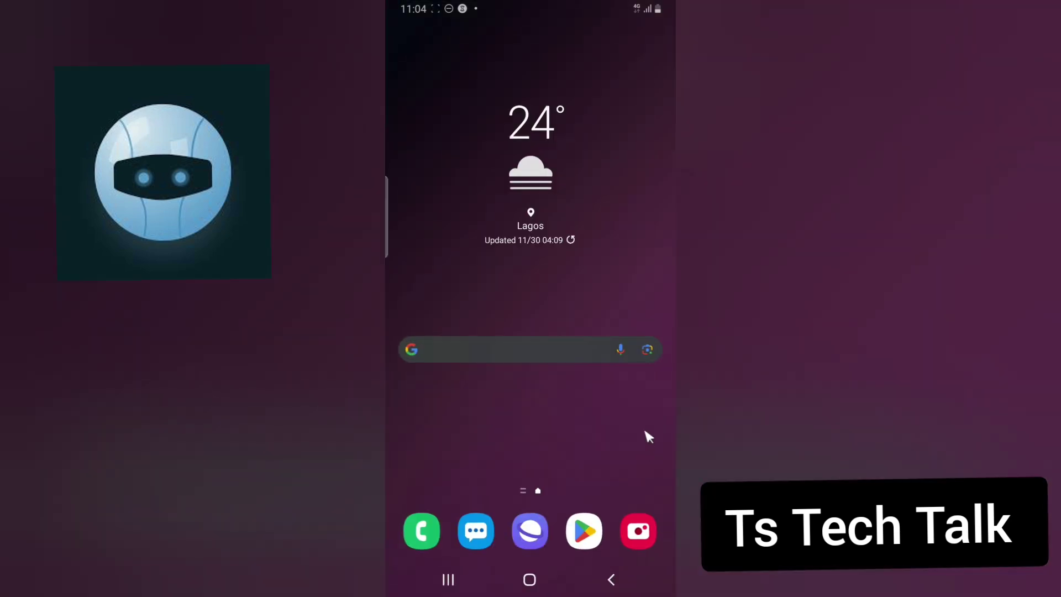
drag(633, 414, 664, 197)
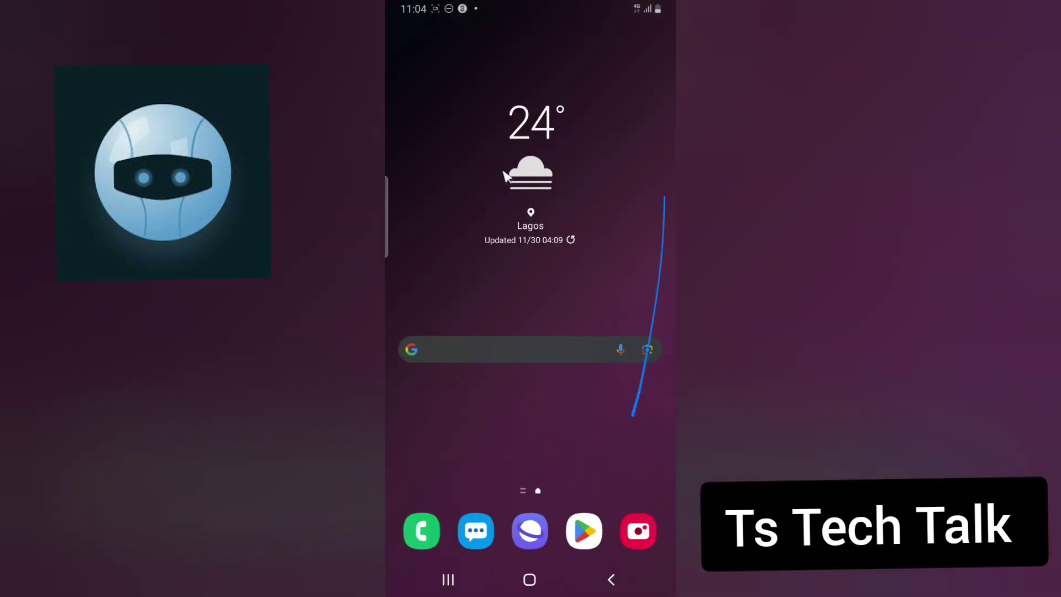
Launch Talker ACR Helper from the app drawer and pass its welcome screen.
drag(615, 426, 670, 213)
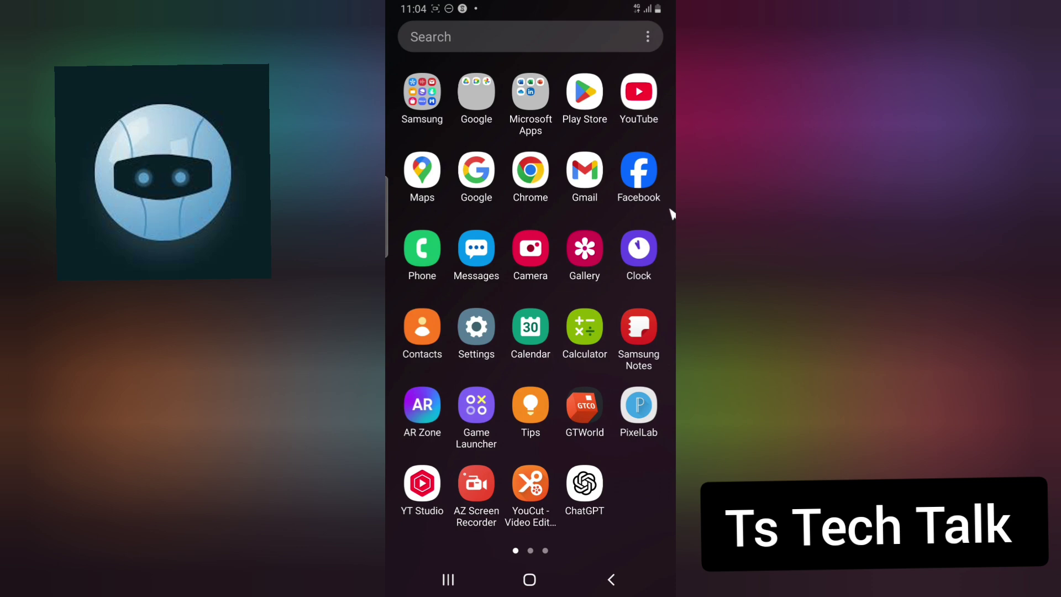
scroll(666, 118, down, 1)
scroll(666, 118, down, 1)
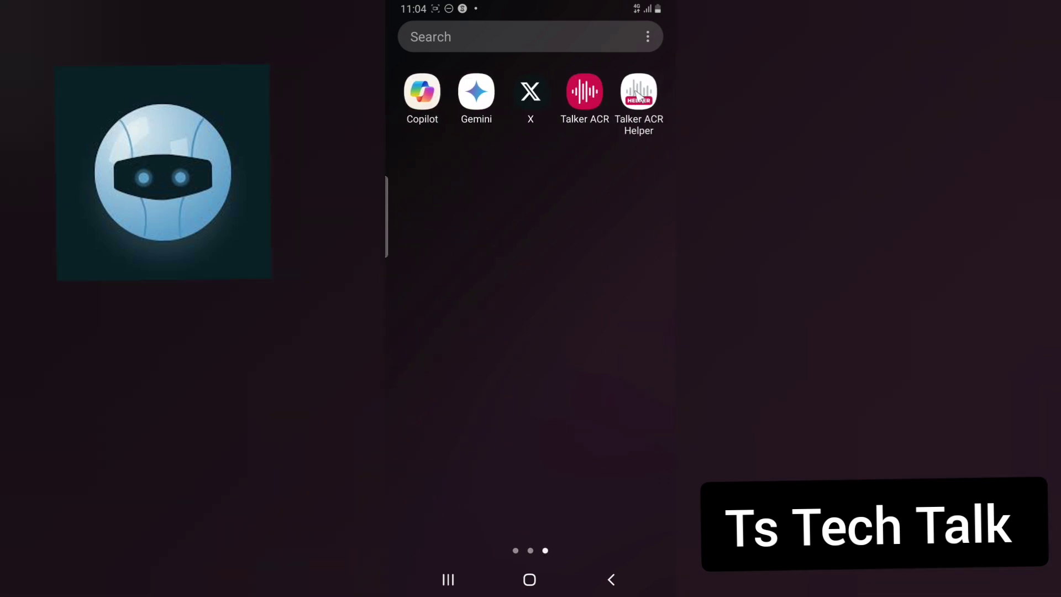
click(636, 91)
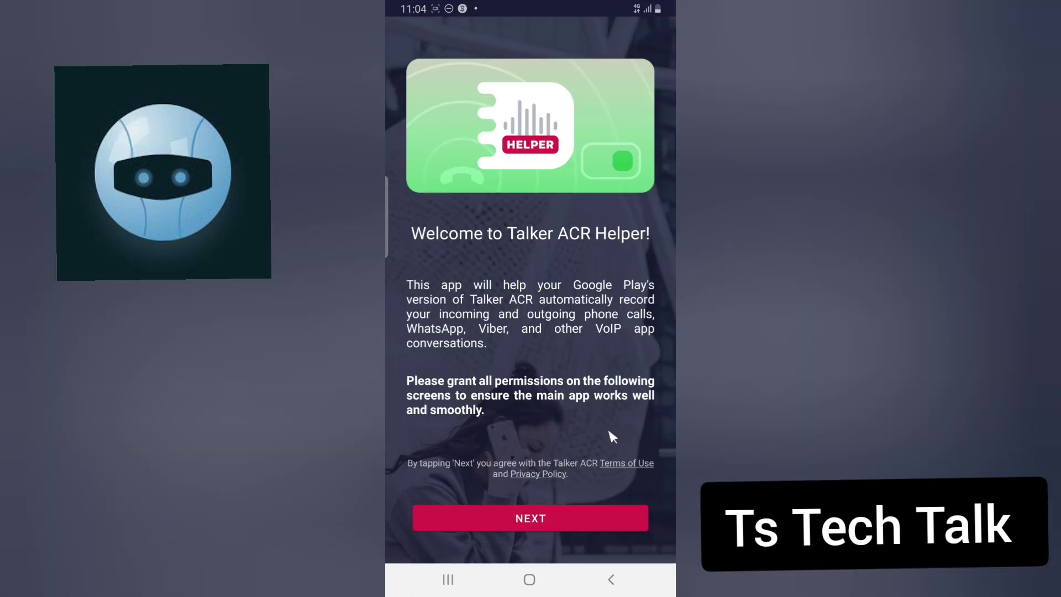
click(479, 530)
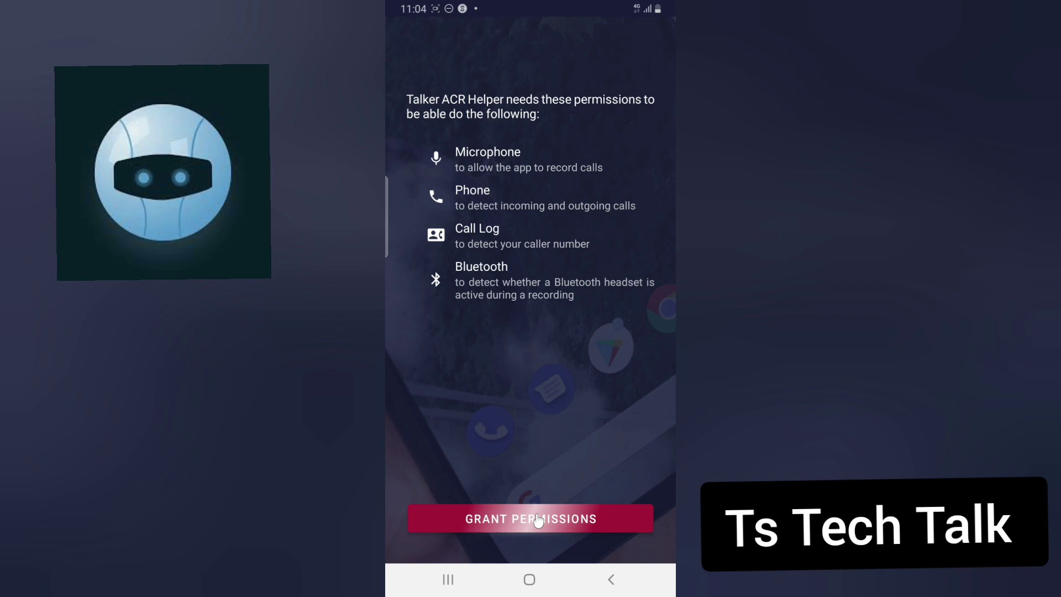
Grant the Helper phone-call, call-log and audio-recording permissions.
click(535, 525)
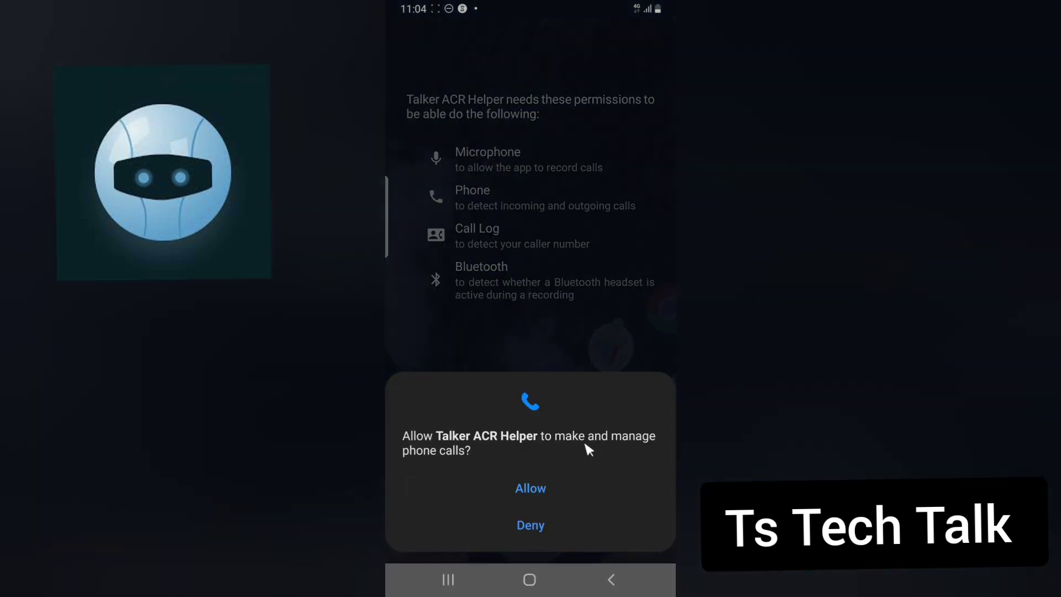
click(526, 491)
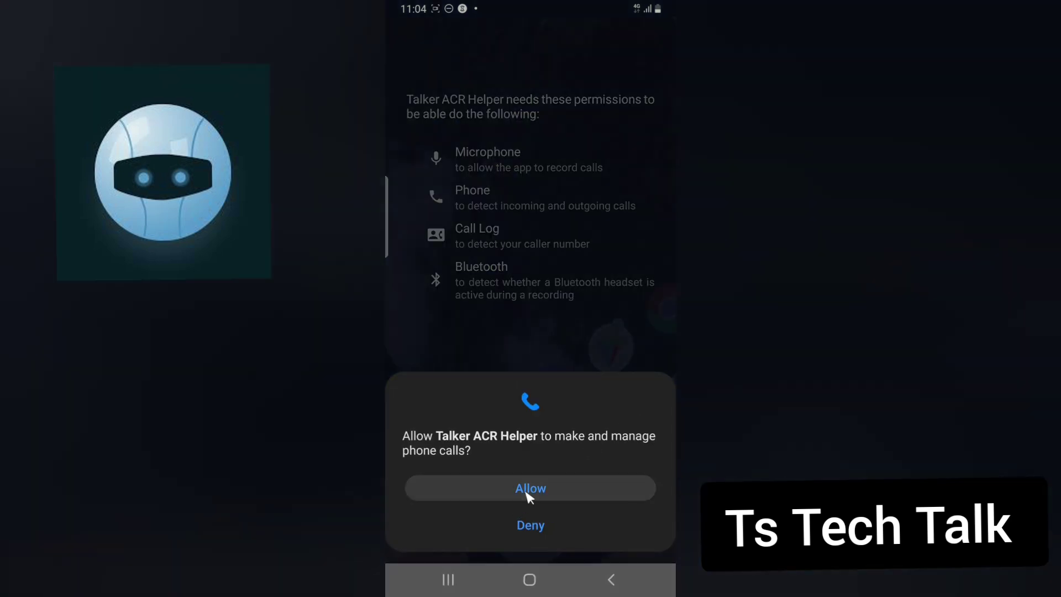
click(557, 490)
click(567, 499)
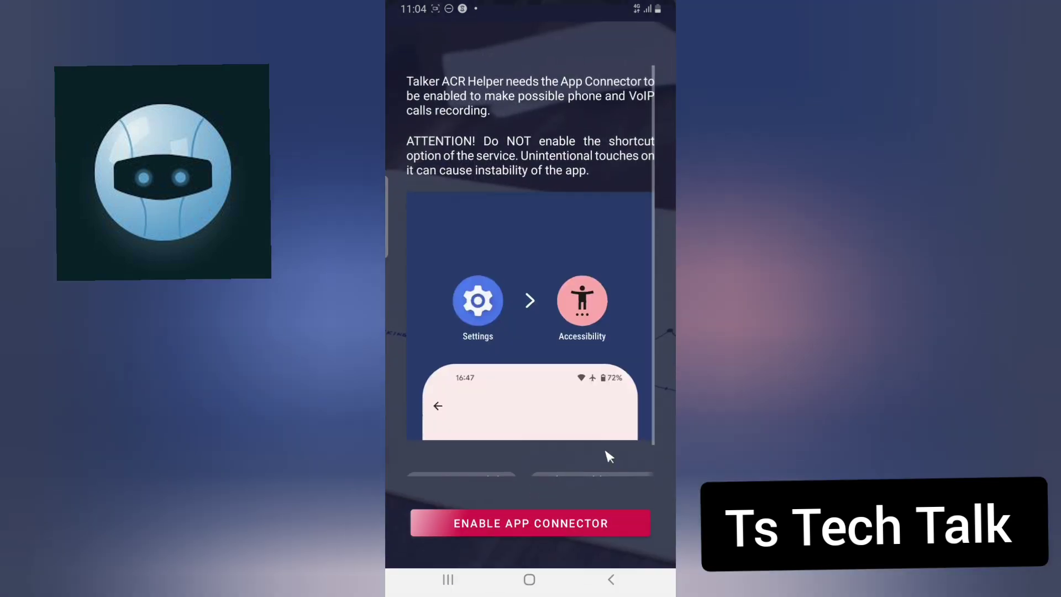
Switch on the Talker ACR App Connector accessibility service and allow it full control.
click(558, 526)
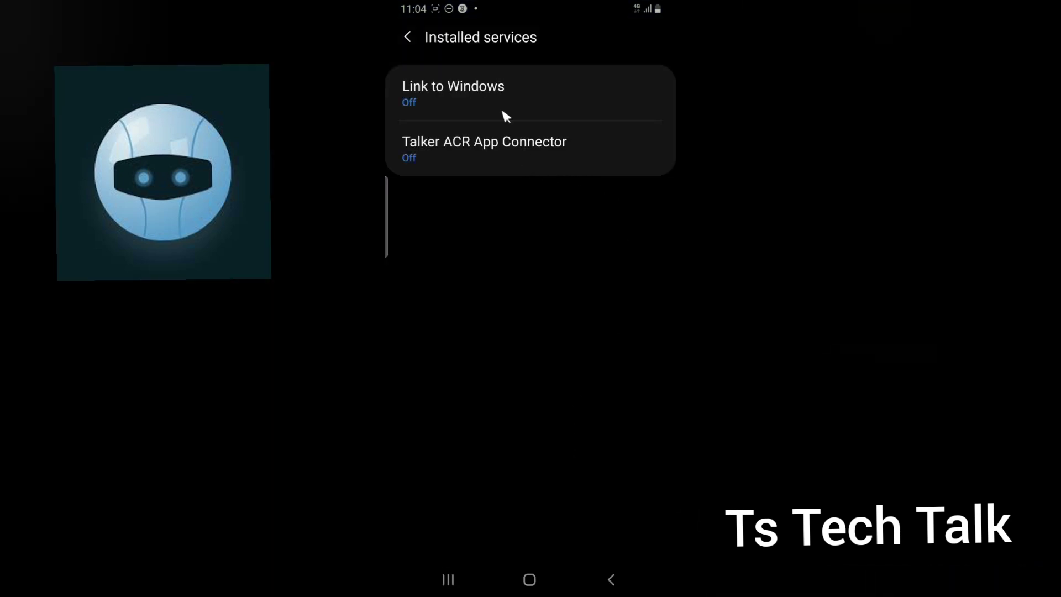
click(447, 150)
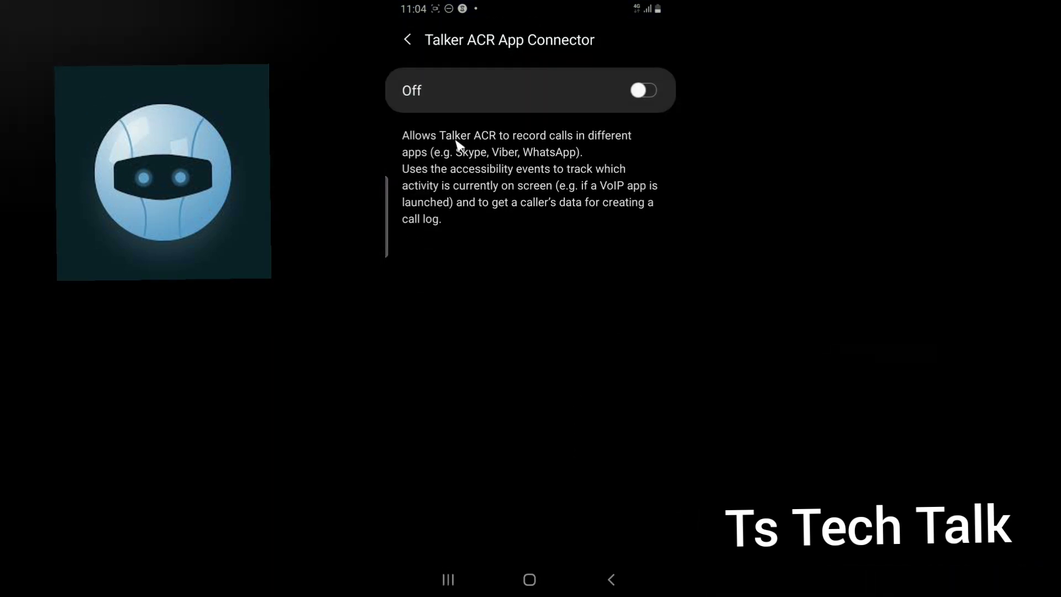
click(486, 83)
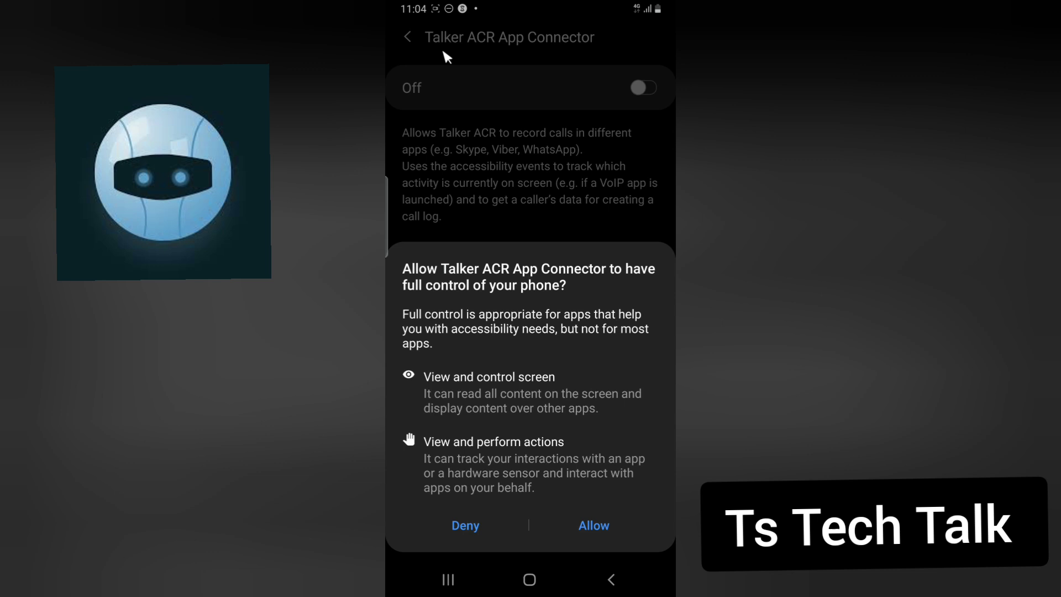
click(623, 528)
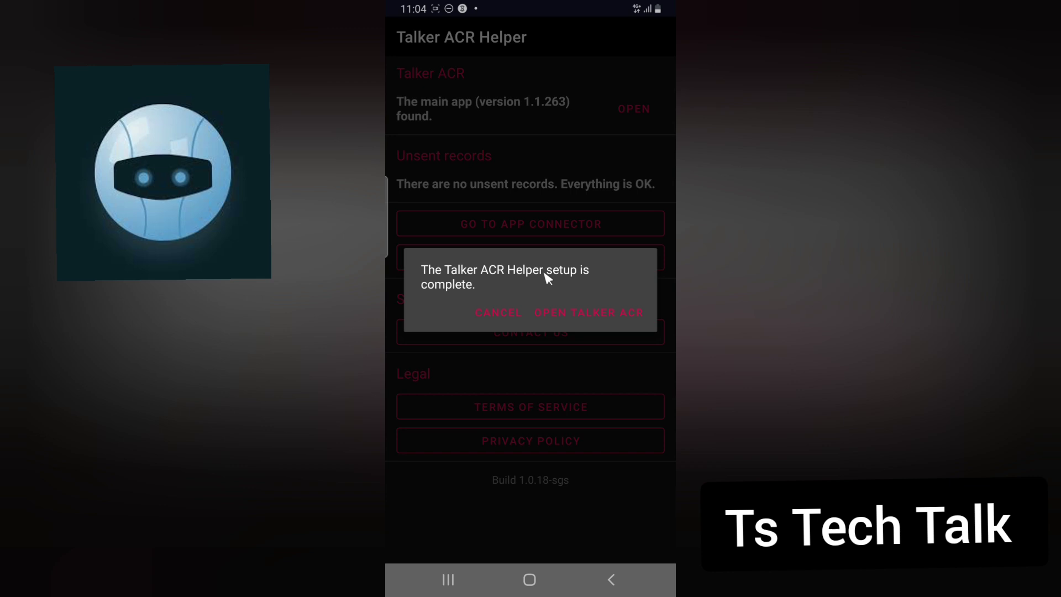
Open Talker ACR, check its side menu, then return to the home screen.
click(577, 315)
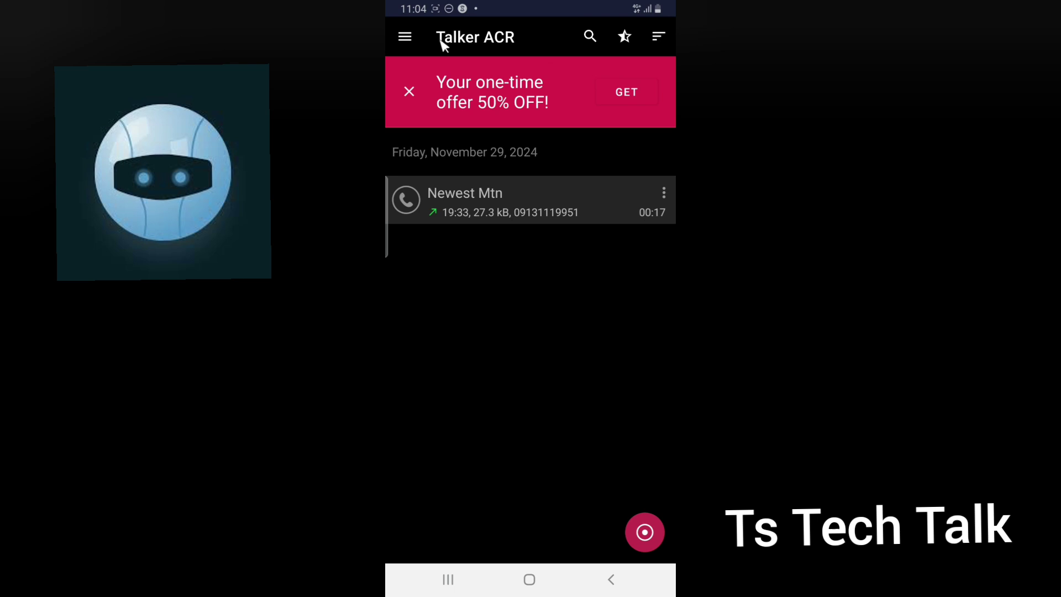
click(405, 36)
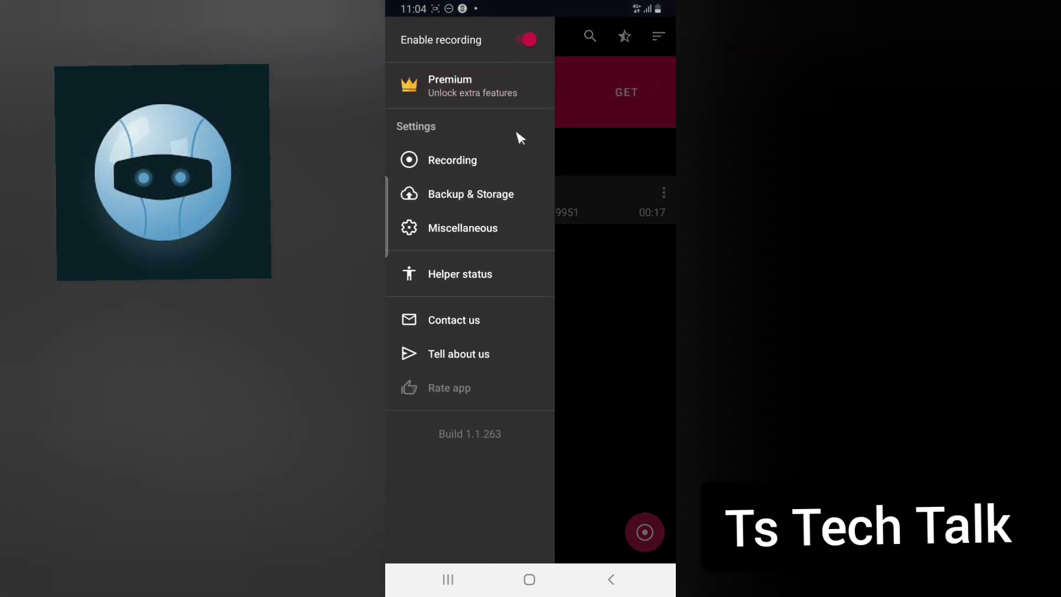
click(630, 309)
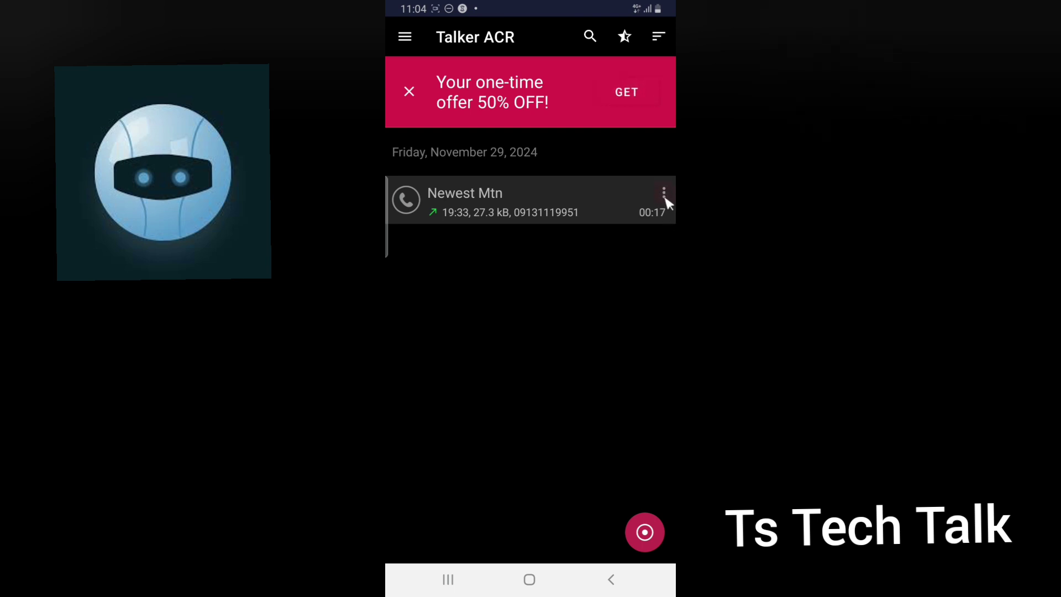
click(539, 585)
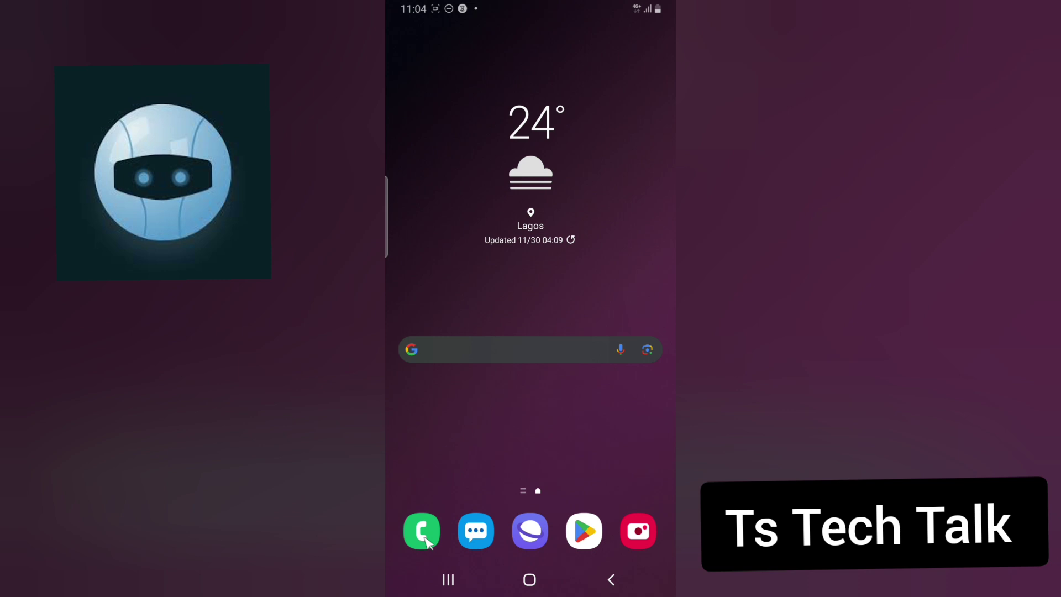
Call Newest Mtn from Samsung Phone's Recents and turn on speakerphone for the outgoing call.
click(424, 540)
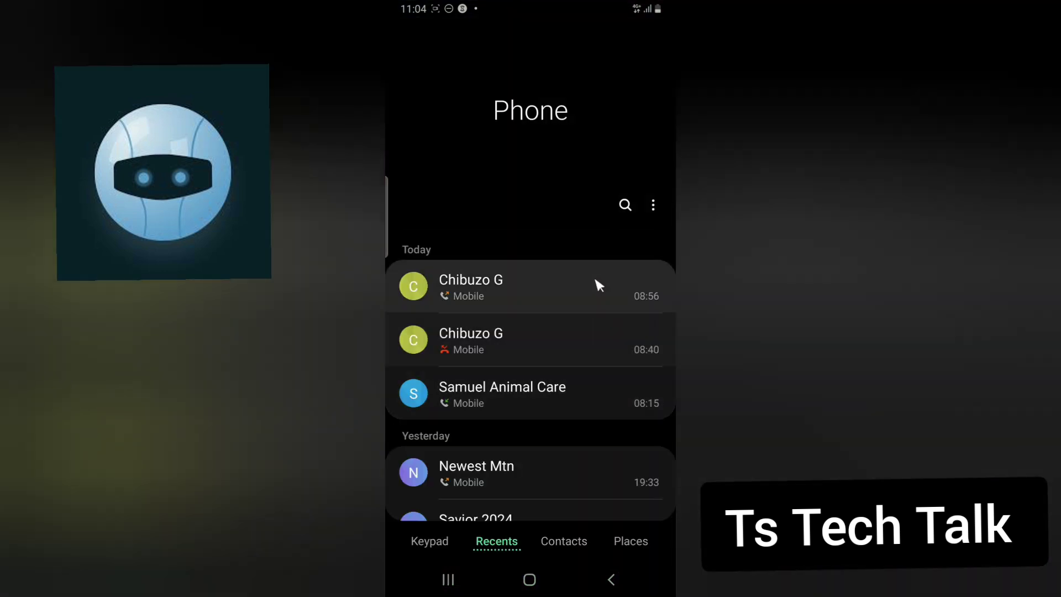
click(580, 458)
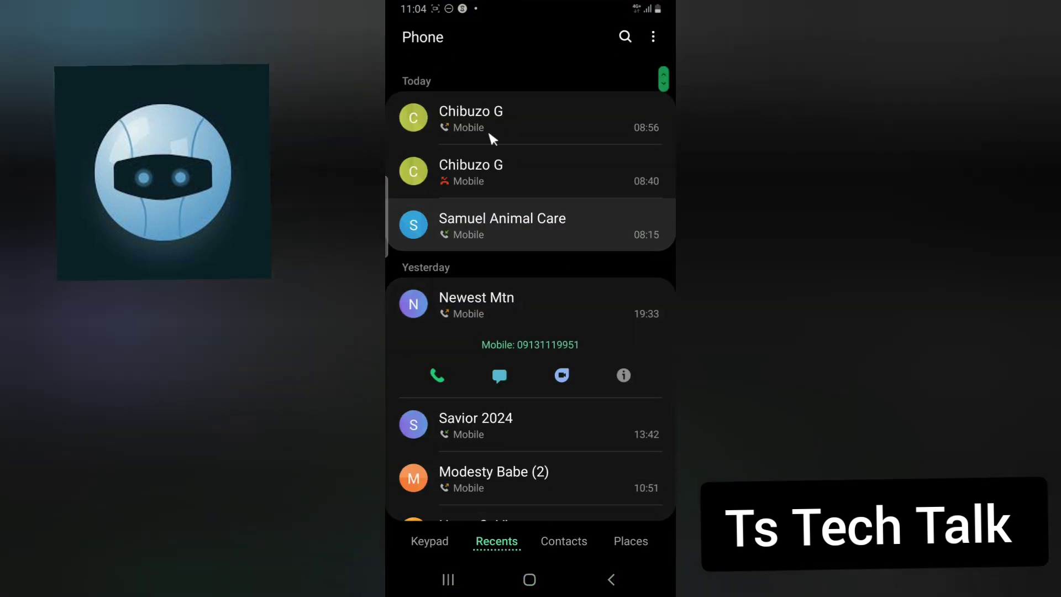
click(438, 376)
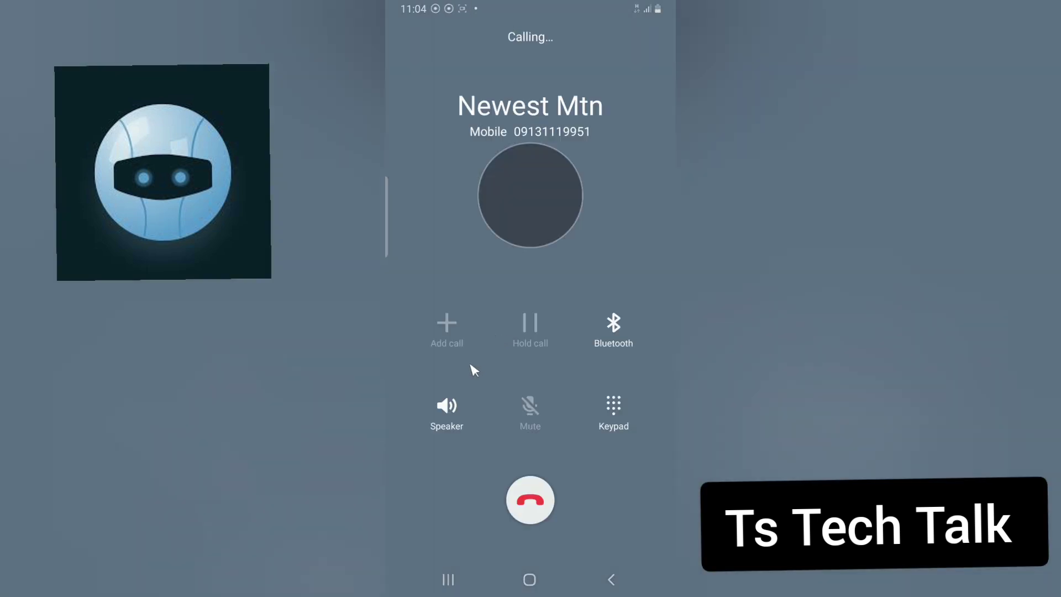
click(447, 409)
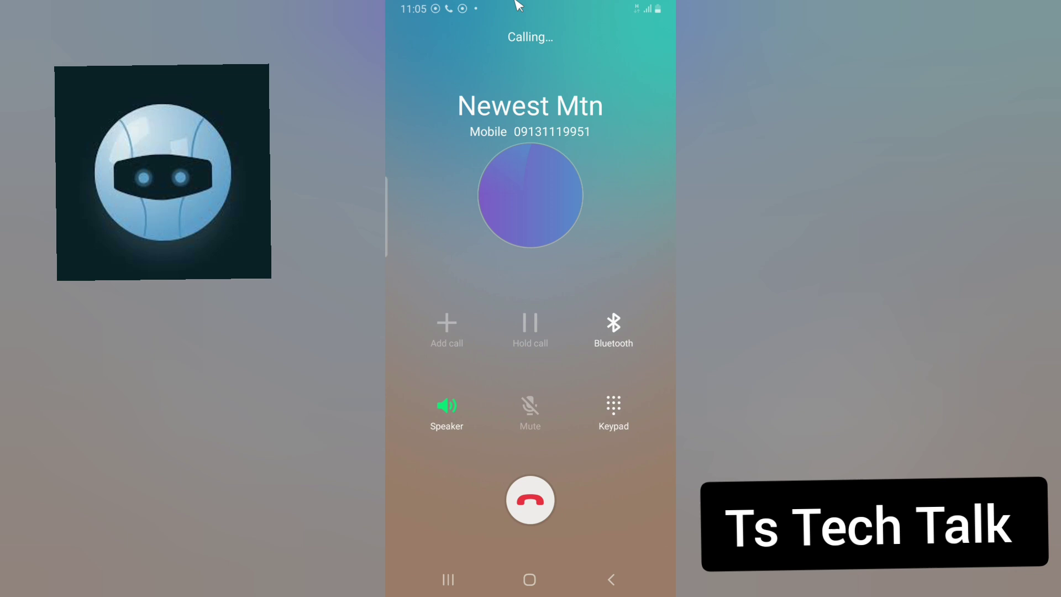
Check the Talker ACR 'in progress' notification during the call, then hang up after about eight seconds.
drag(518, 5, 499, 170)
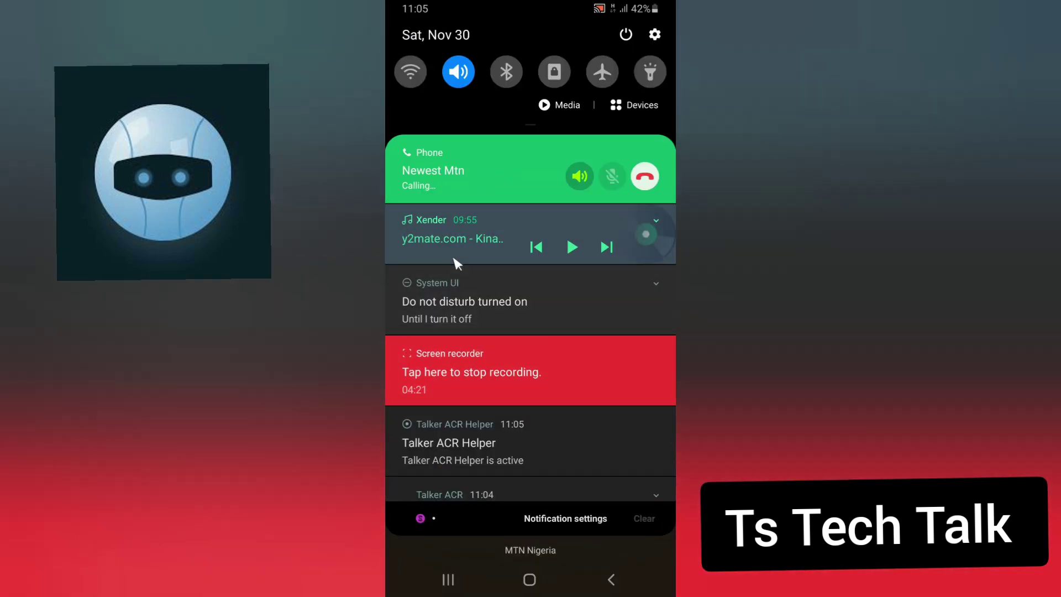
drag(478, 489, 471, 349)
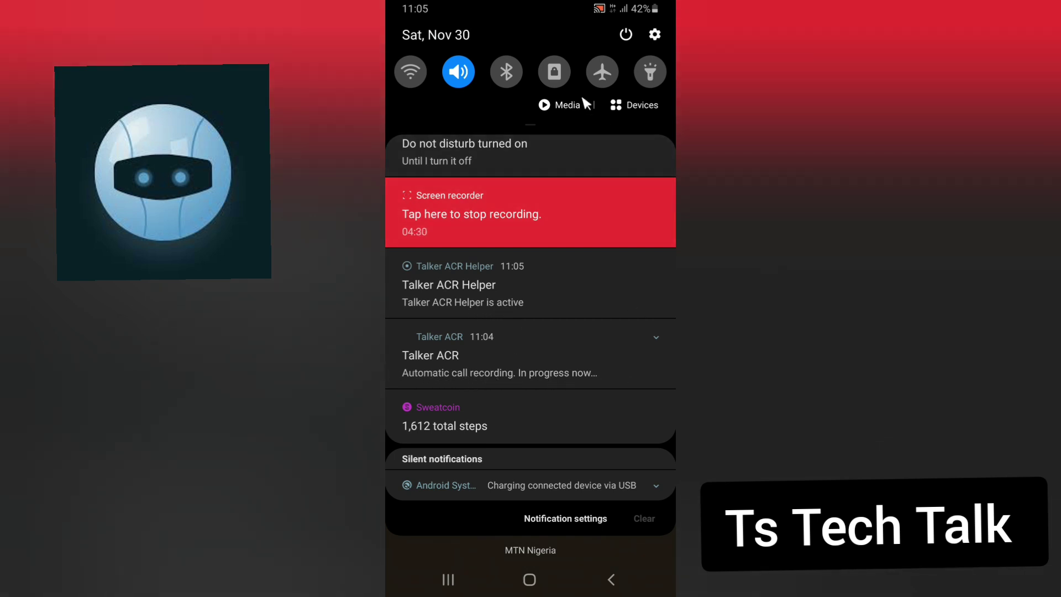
mouse_move(578, 519)
mouse_down()
mouse_move(570, 478)
mouse_move(666, 177)
mouse_up()
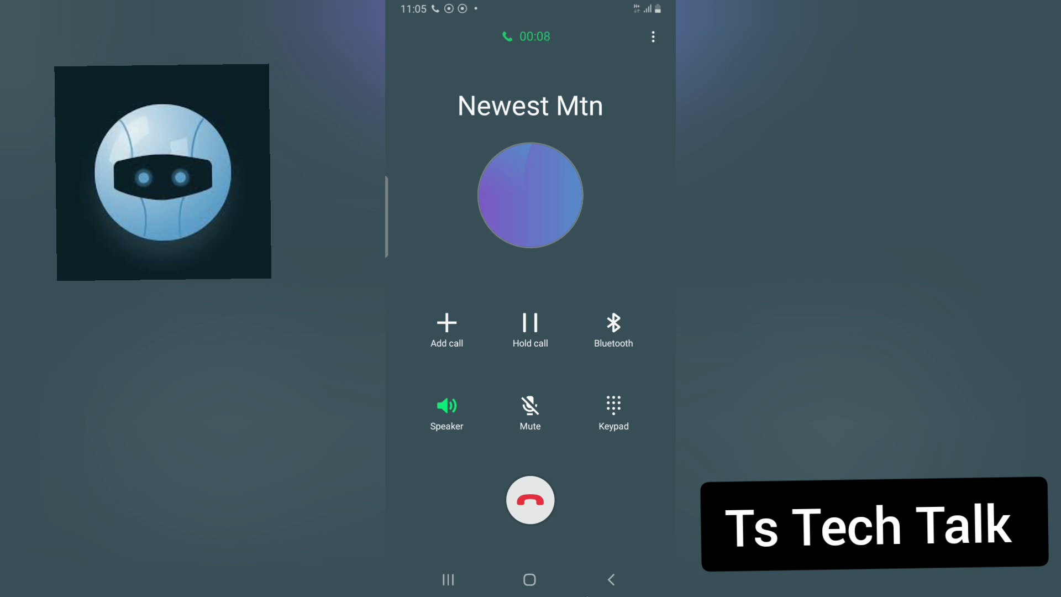
click(530, 500)
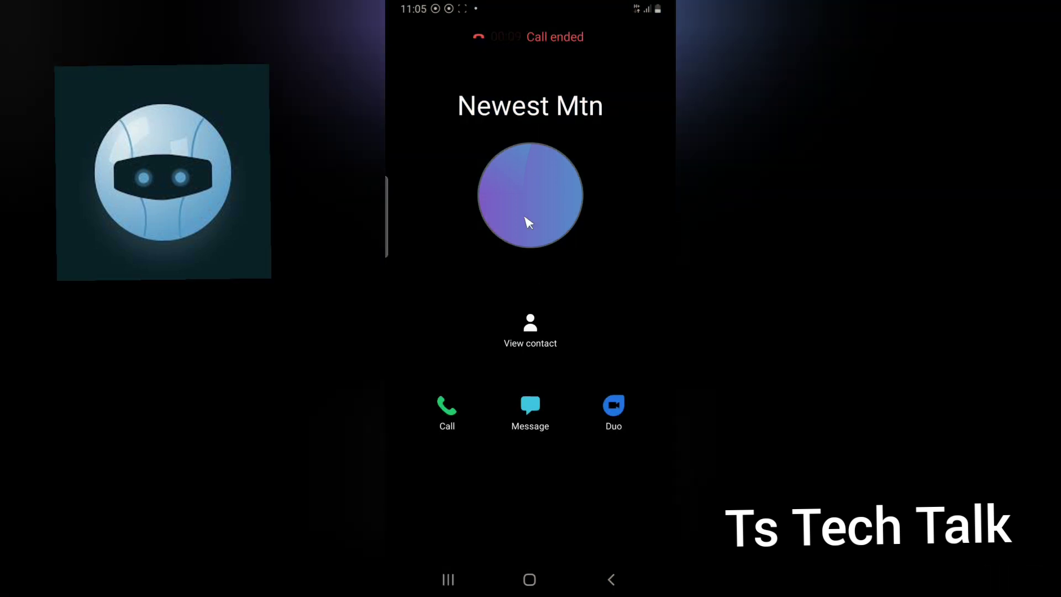
Dismiss the Talker ACR notification and launch Talker ACR from the app drawer to see the 00:37 recording.
drag(525, 5, 539, 264)
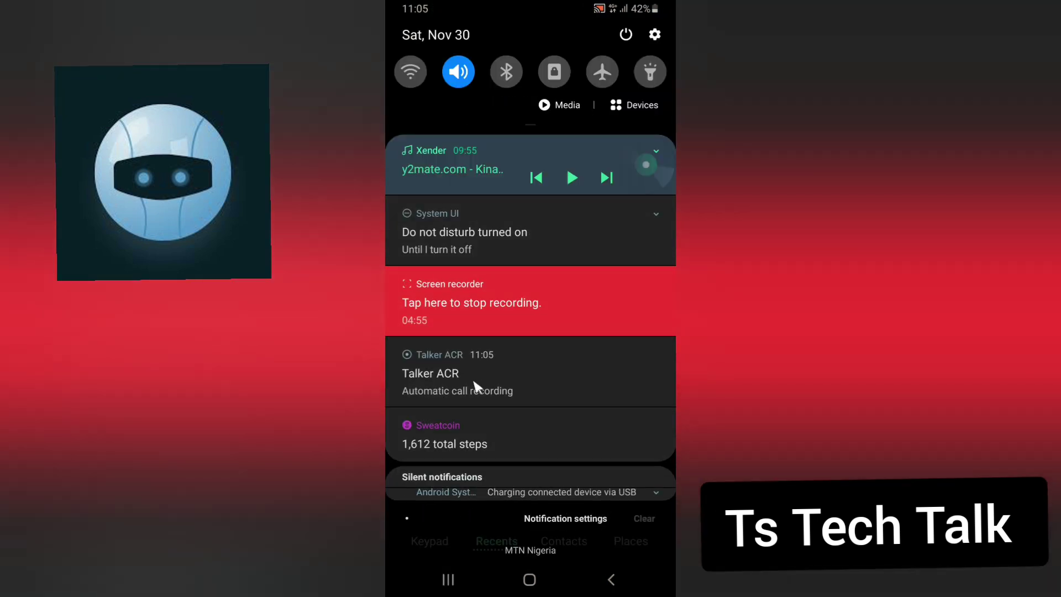
drag(503, 543, 549, 450)
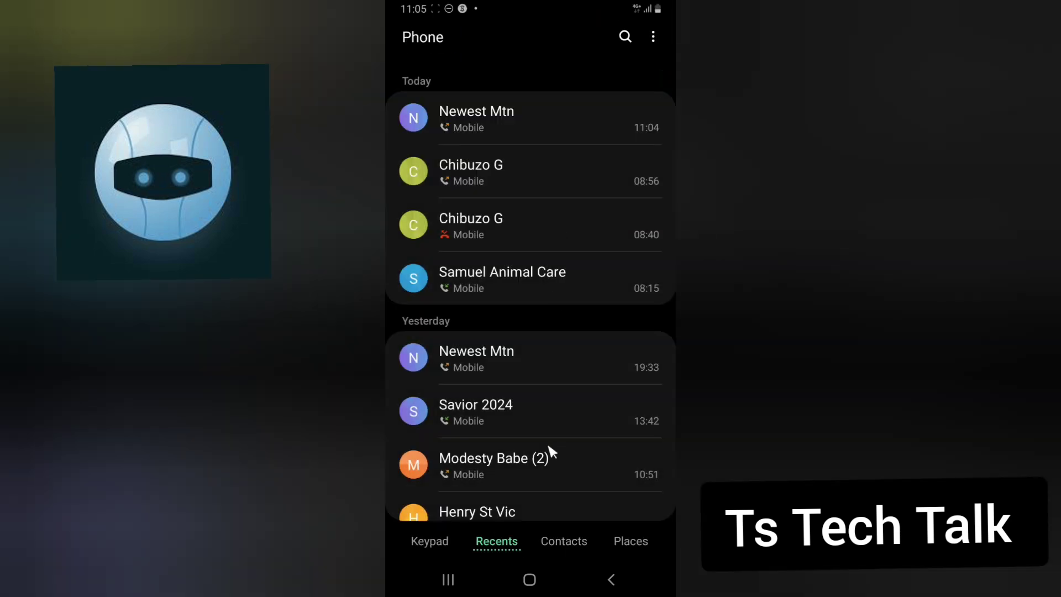
click(526, 578)
drag(620, 436, 608, 103)
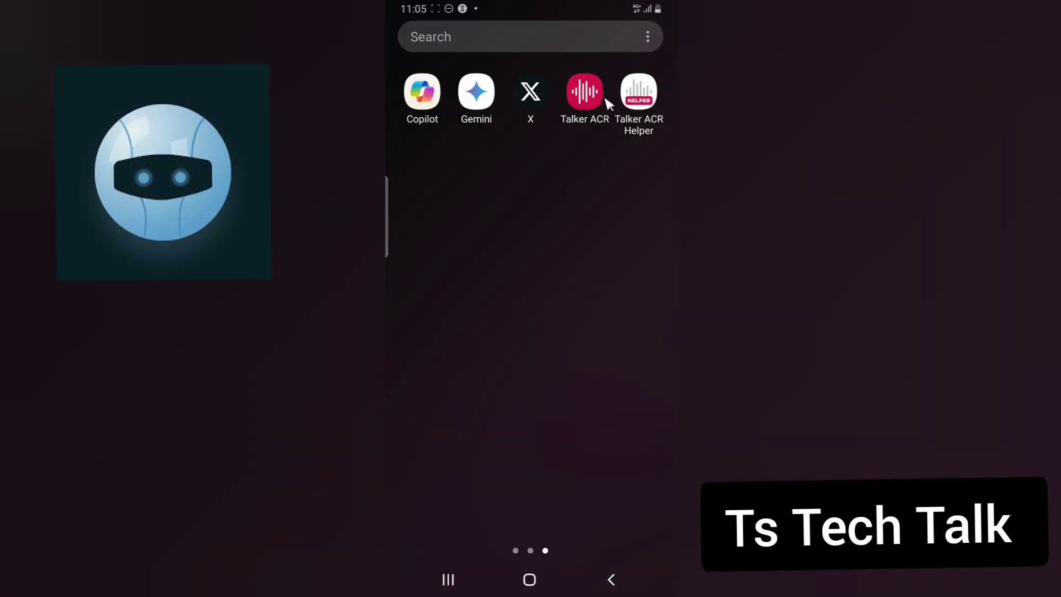
click(592, 101)
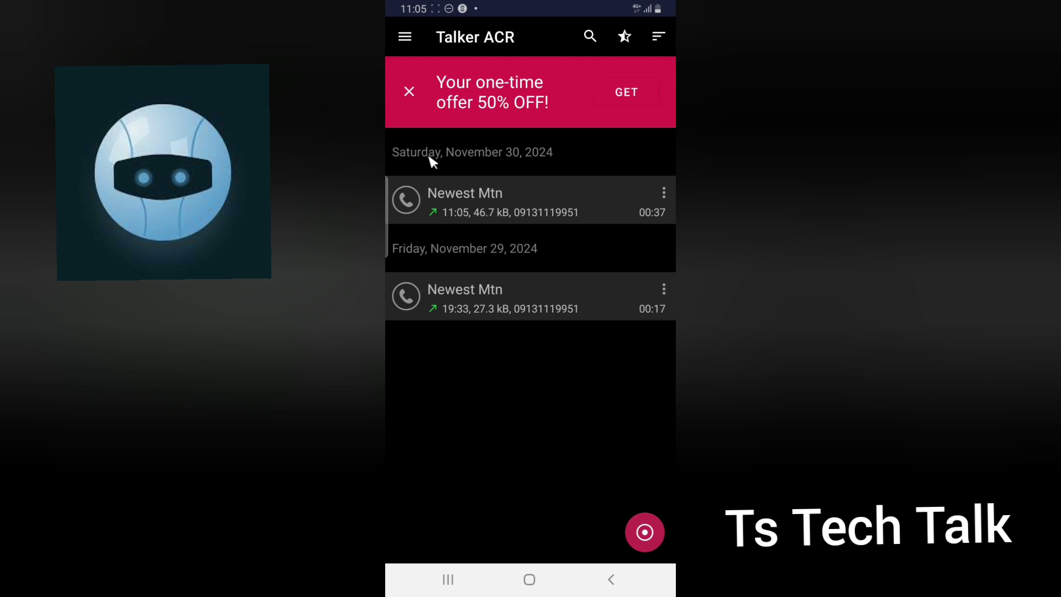
Expand the new 11:05 recording and play it, pausing at 00:04.
click(494, 203)
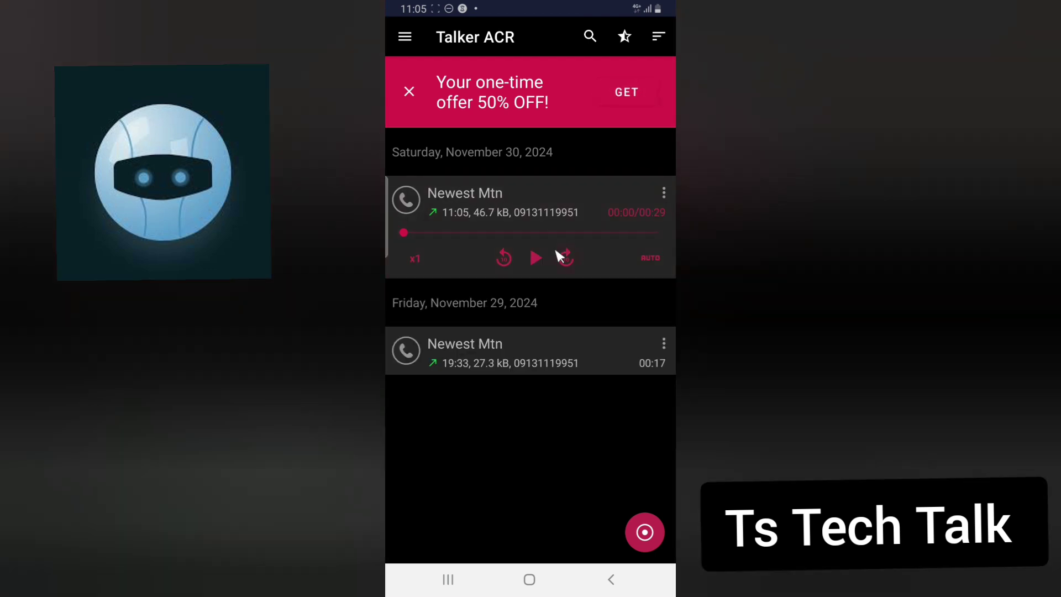
click(537, 259)
click(537, 260)
click(538, 257)
Jump ahead to 00:20, play until 00:23 and pause, then show the recording's options menu.
click(579, 233)
click(536, 263)
click(537, 262)
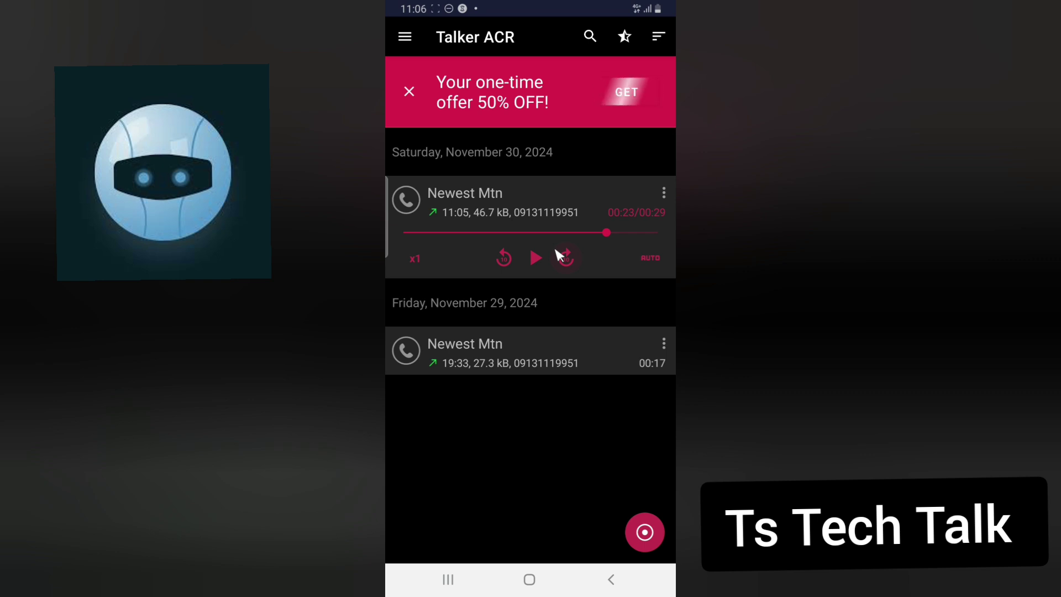
click(664, 191)
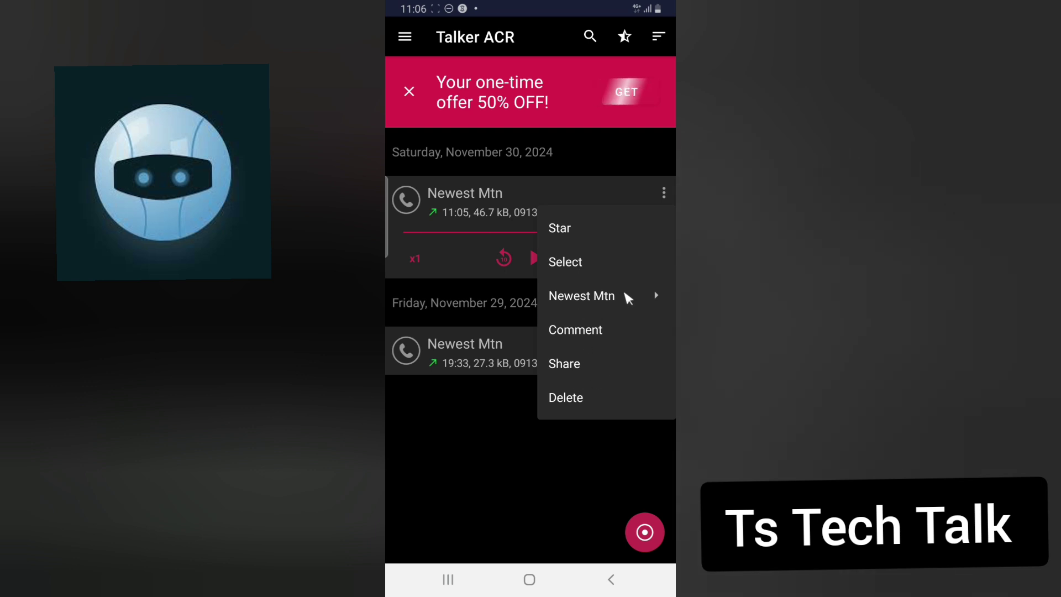
Share the 11:05 .amr recording, browse the share sheet's apps, and dismiss it without sending.
click(579, 366)
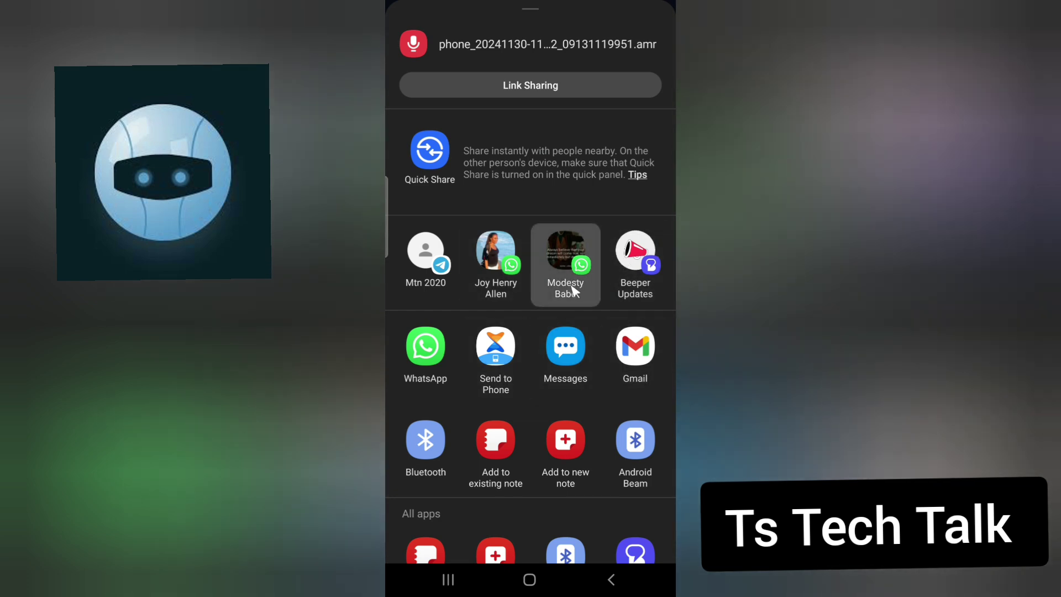
scroll(587, 278, down, 4)
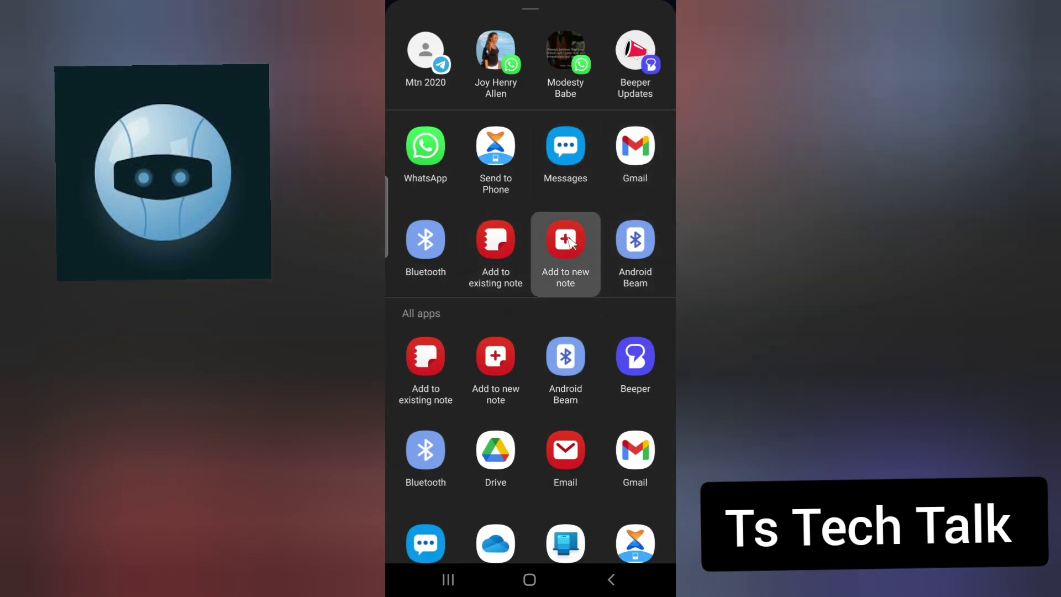
scroll(514, 271, down, 3)
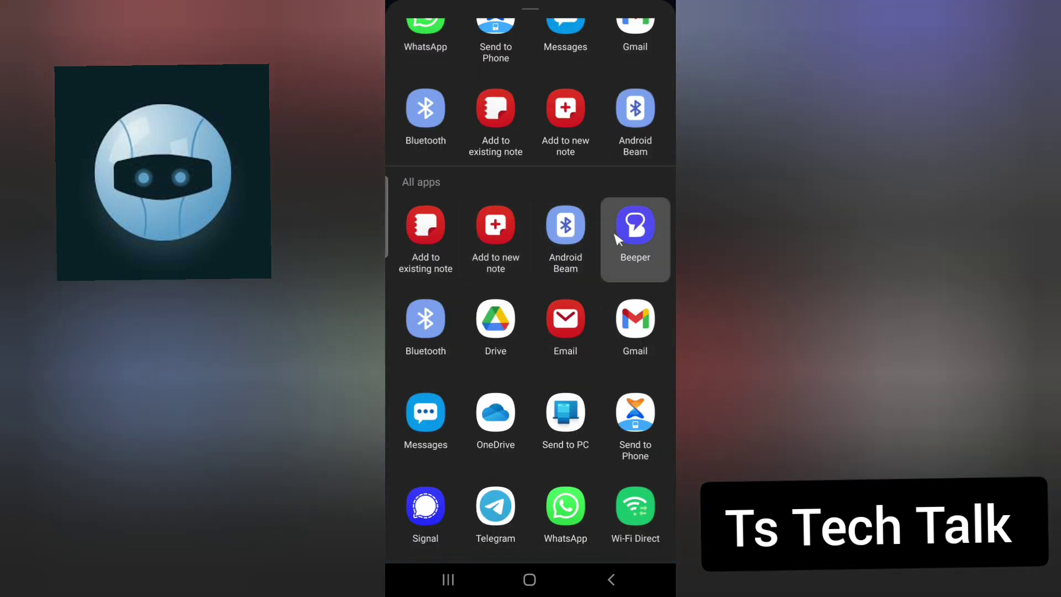
scroll(581, 239, up, 3)
scroll(583, 240, up, 5)
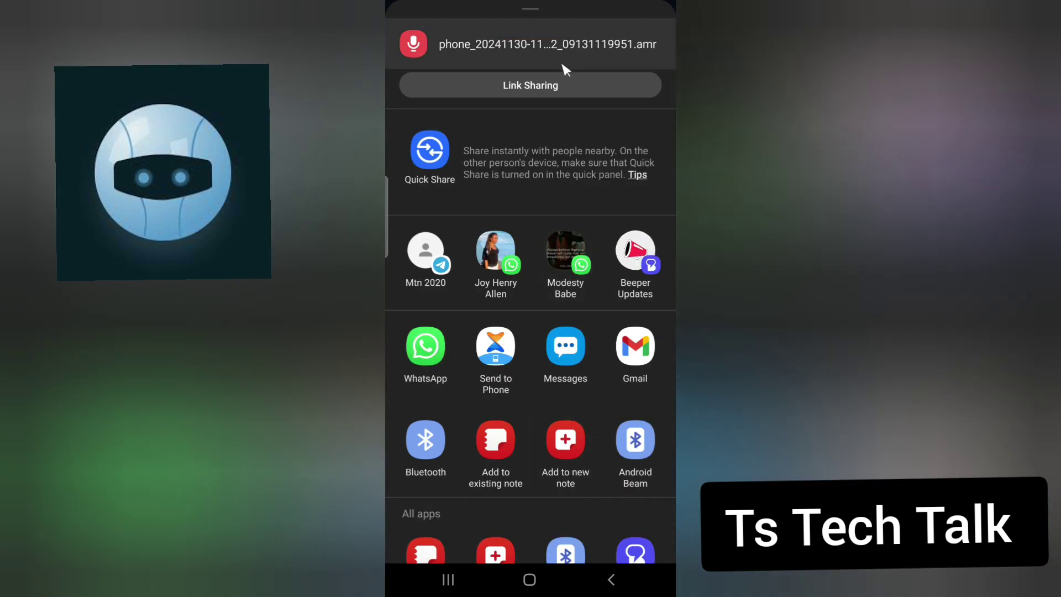
scroll(573, 195, down, 3)
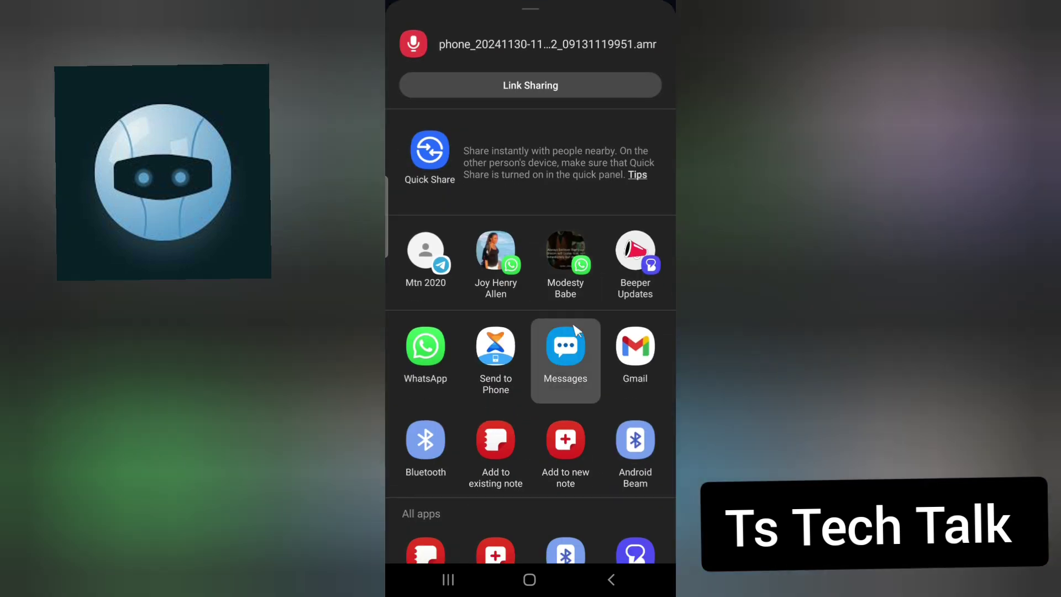
drag(541, 37, 447, 403)
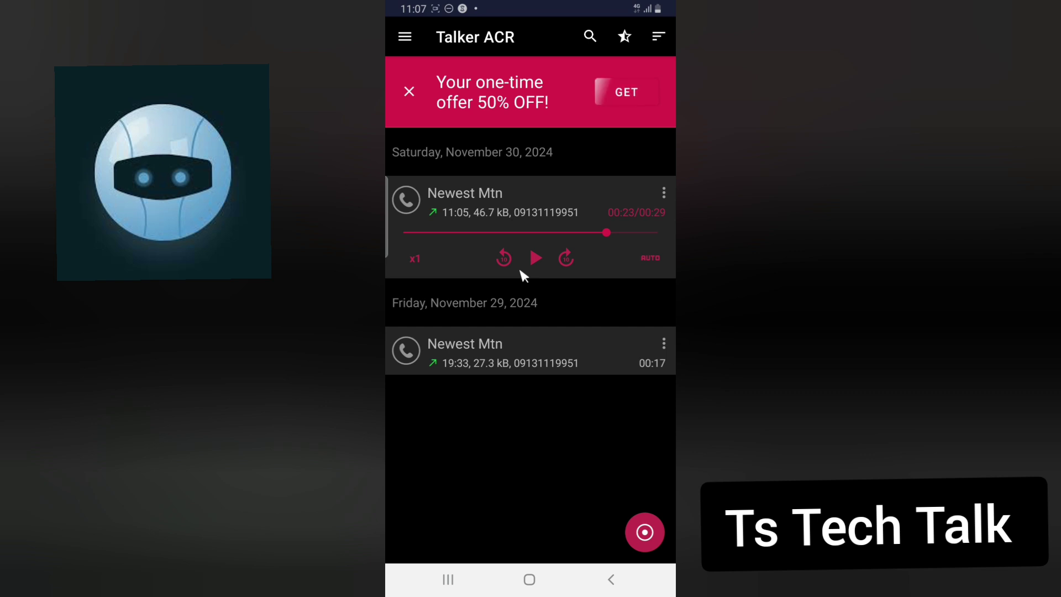
click(572, 264)
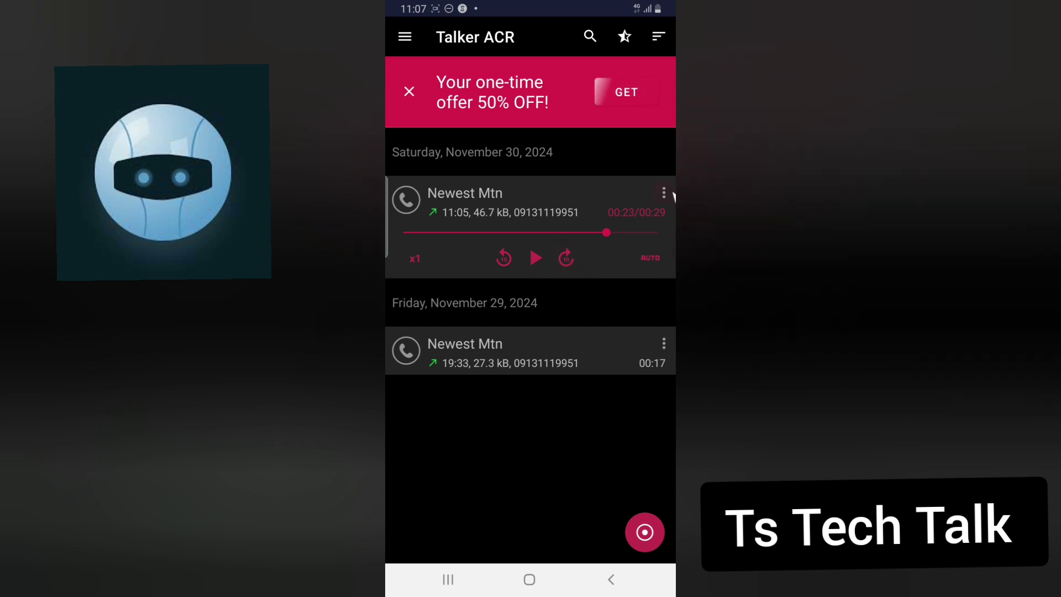